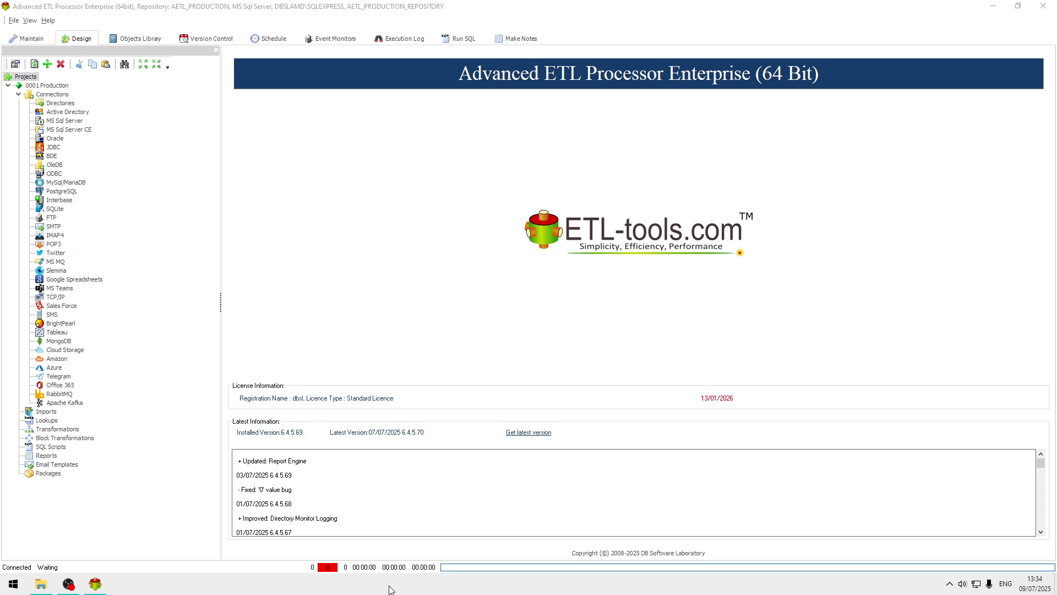
Create a directory connection named Source that points to the folder C:\Data\Source
{"action": "right_click", "coordinate": [59, 104]}
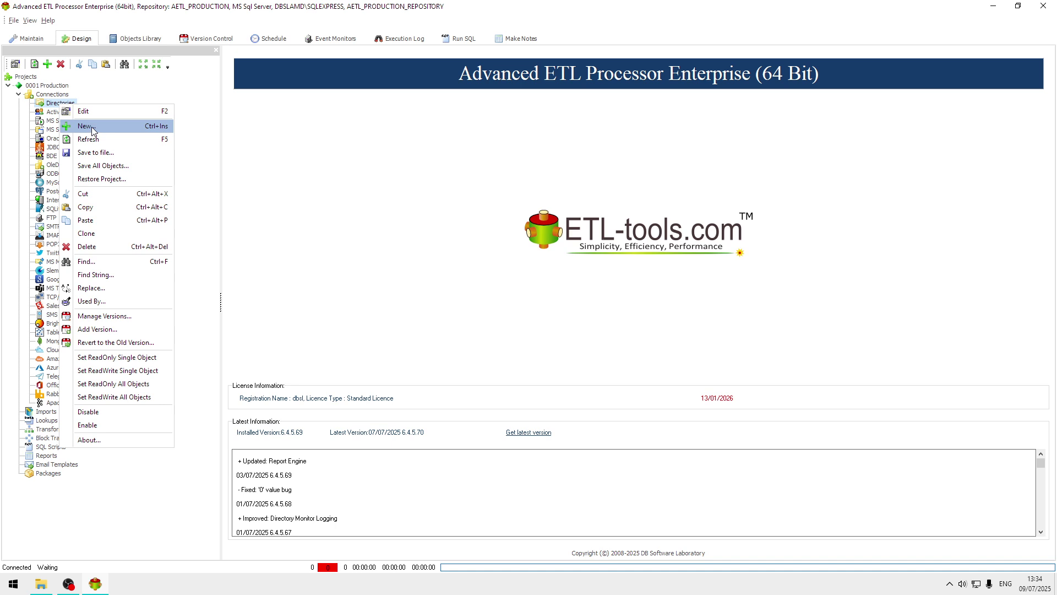
{"action": "left_click", "coordinate": [85, 126]}
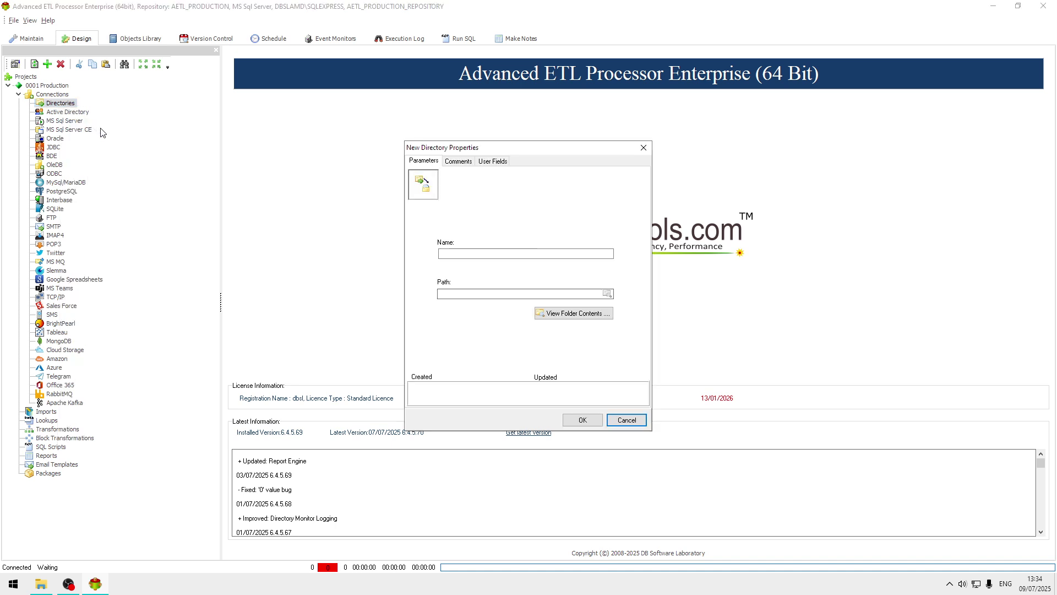
{"action": "left_click", "coordinate": [500, 256]}
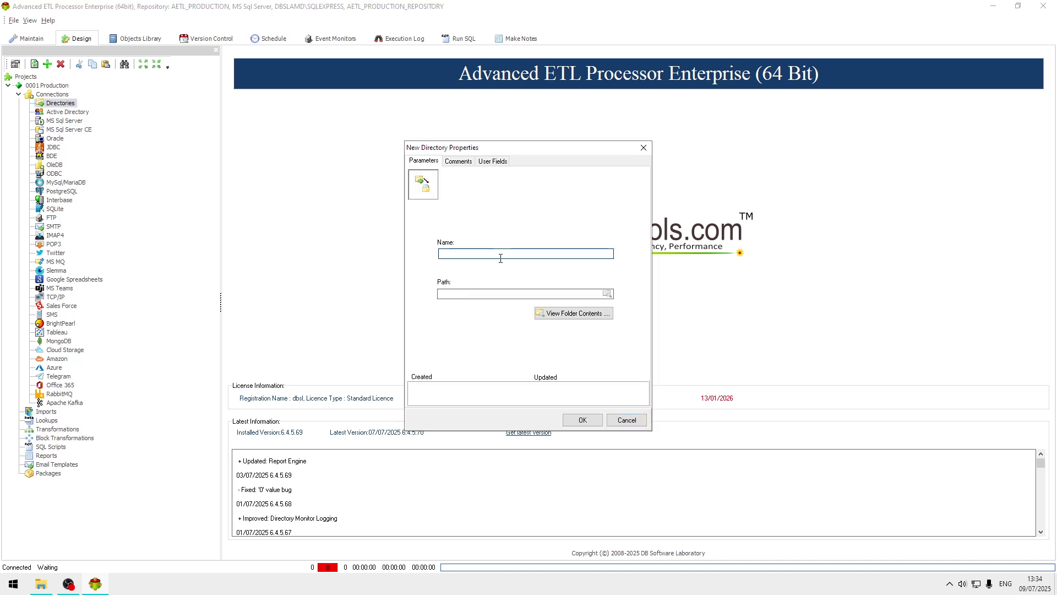
{"action": "type", "text": "Source"}
{"action": "left_click", "coordinate": [607, 293]}
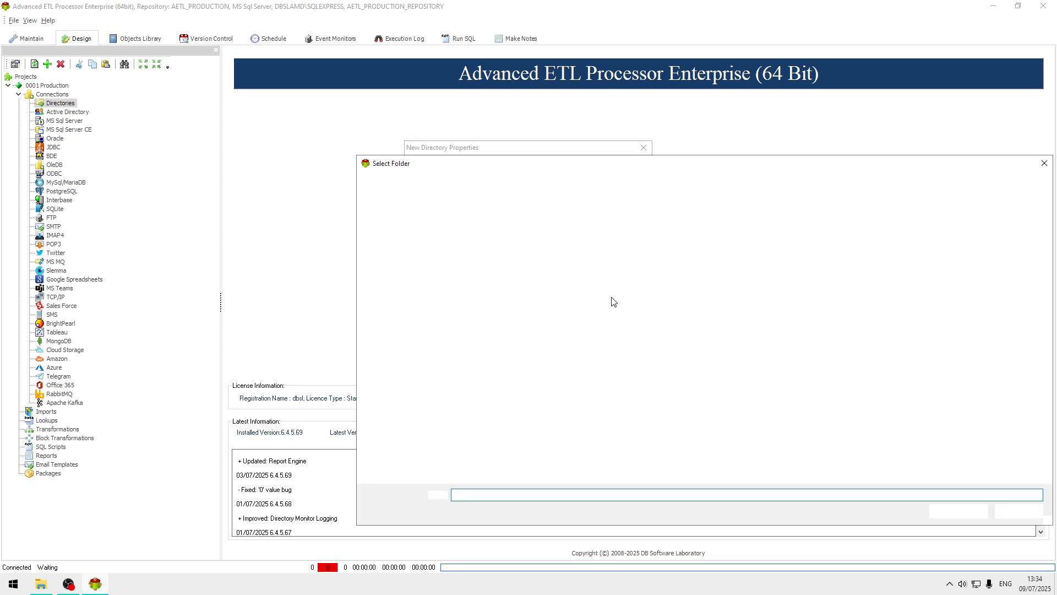
{"action": "left_click", "coordinate": [413, 439]}
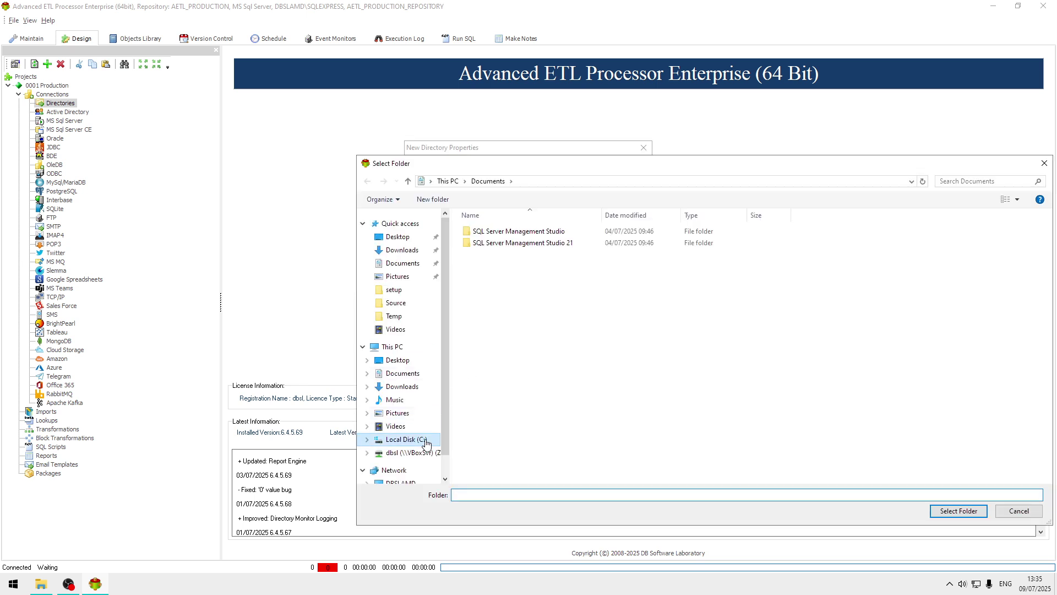
{"action": "double_click", "coordinate": [500, 237]}
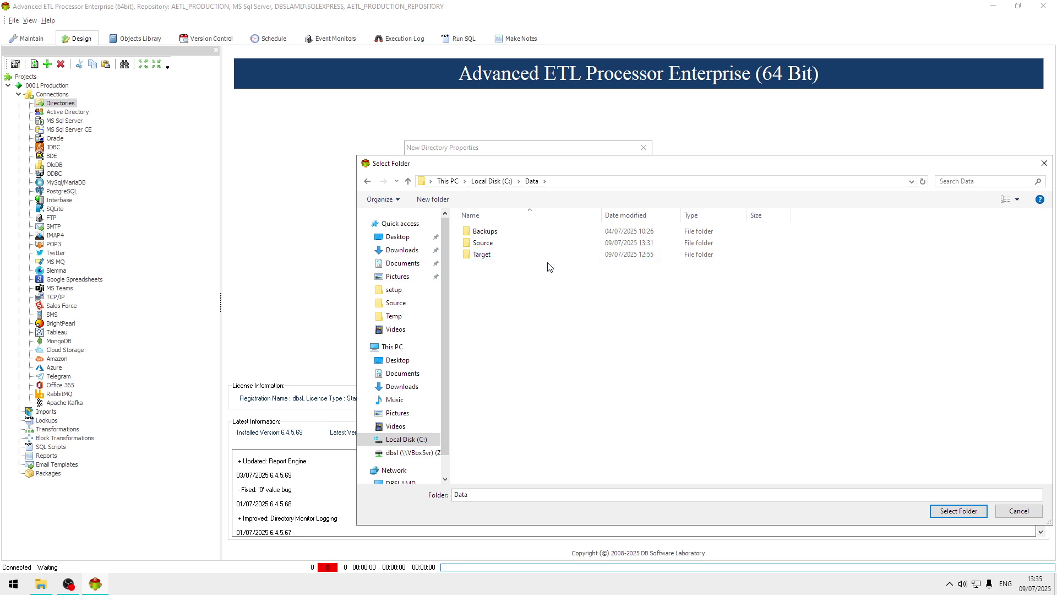
{"action": "double_click", "coordinate": [491, 243]}
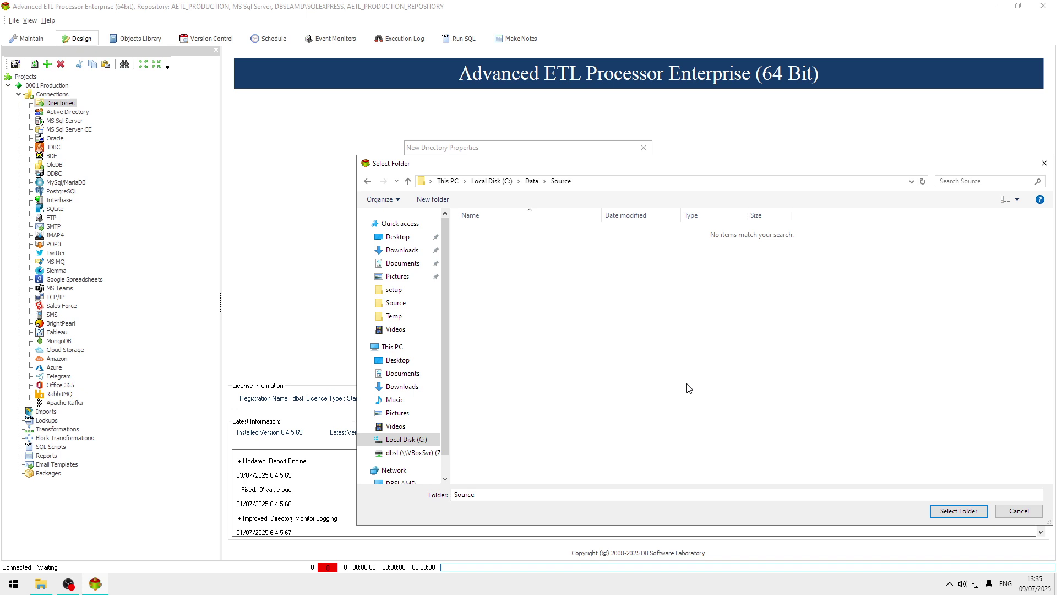
{"action": "left_click", "coordinate": [963, 512]}
{"action": "left_click", "coordinate": [593, 419]}
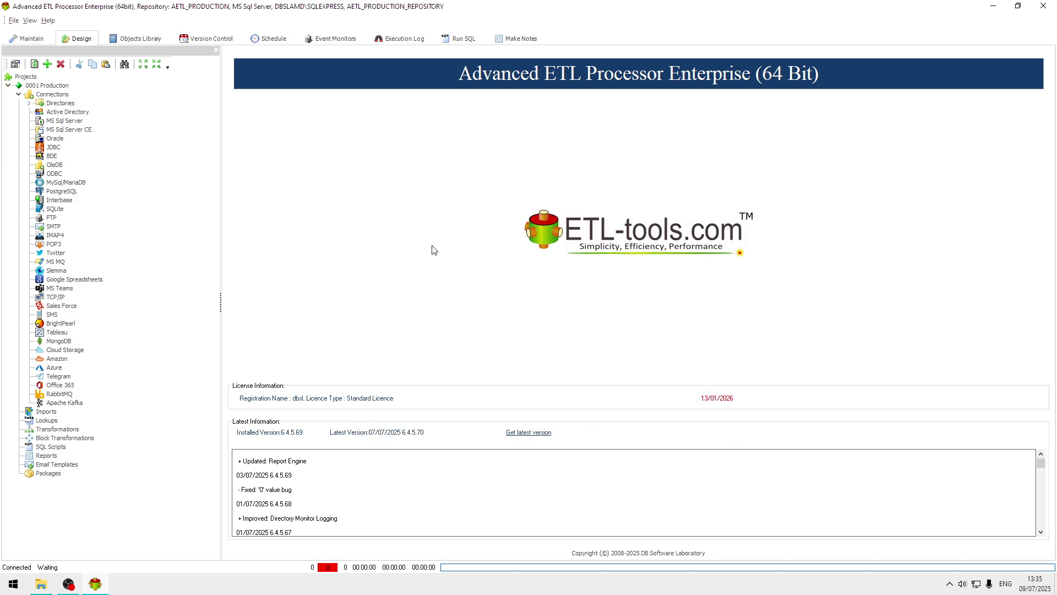
Switch to File Explorer to view the files in the Source and Target data folders, and return to Advanced ETL Processor
{"action": "left_click", "coordinate": [42, 586]}
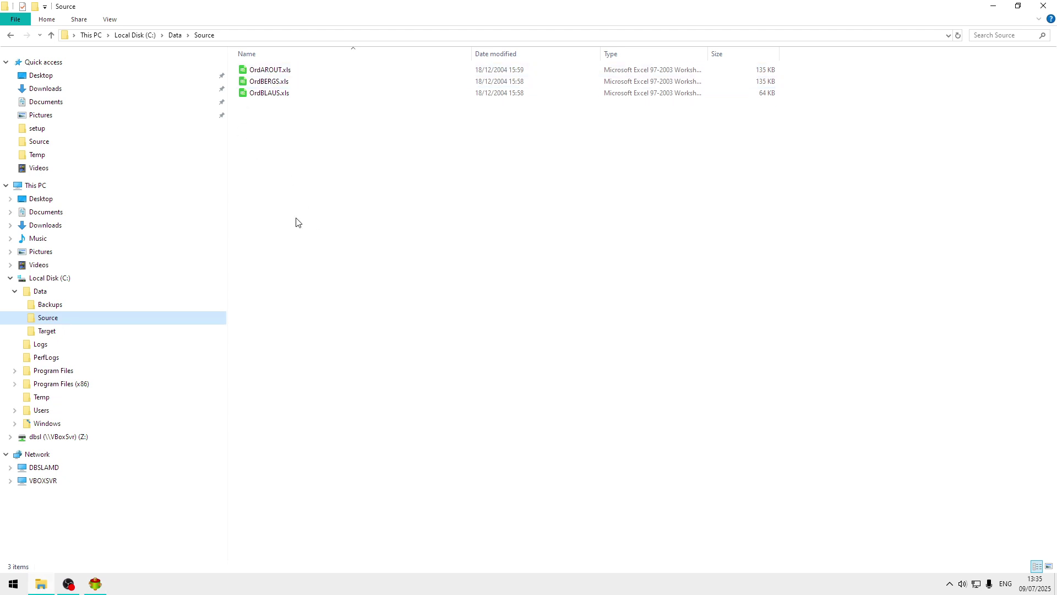
{"action": "left_click", "coordinate": [53, 336]}
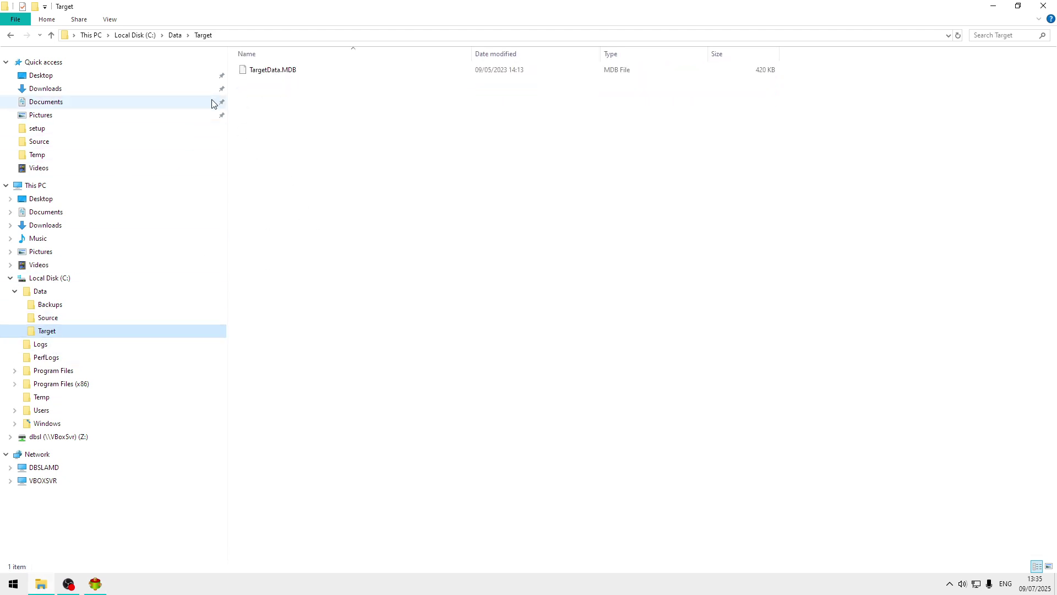
{"action": "left_click", "coordinate": [96, 584]}
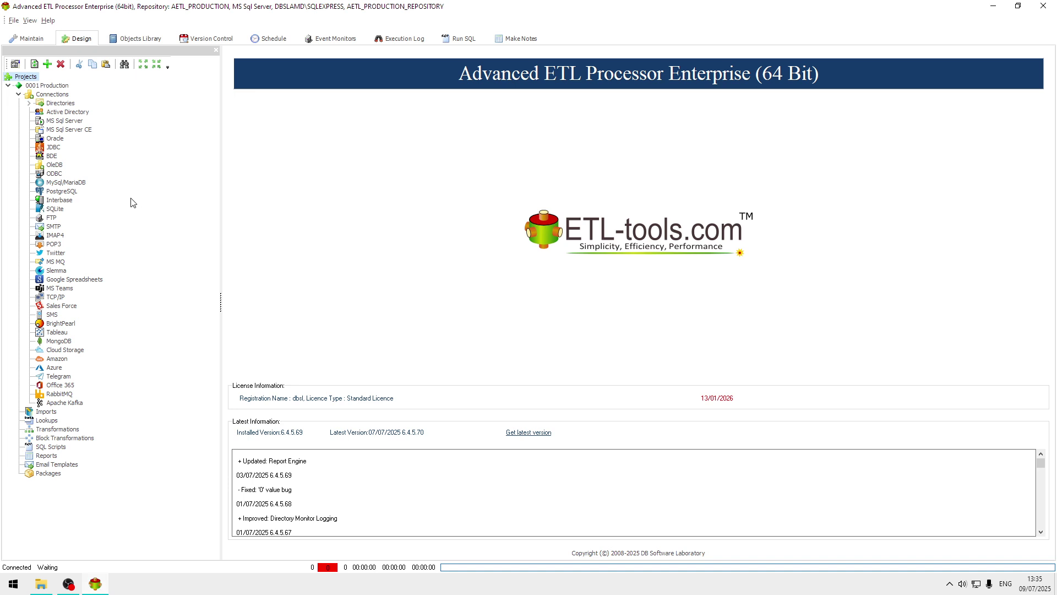
Start a new OleDB connection and name it Ms Access
{"action": "left_click", "coordinate": [57, 166]}
{"action": "right_click", "coordinate": [58, 167]}
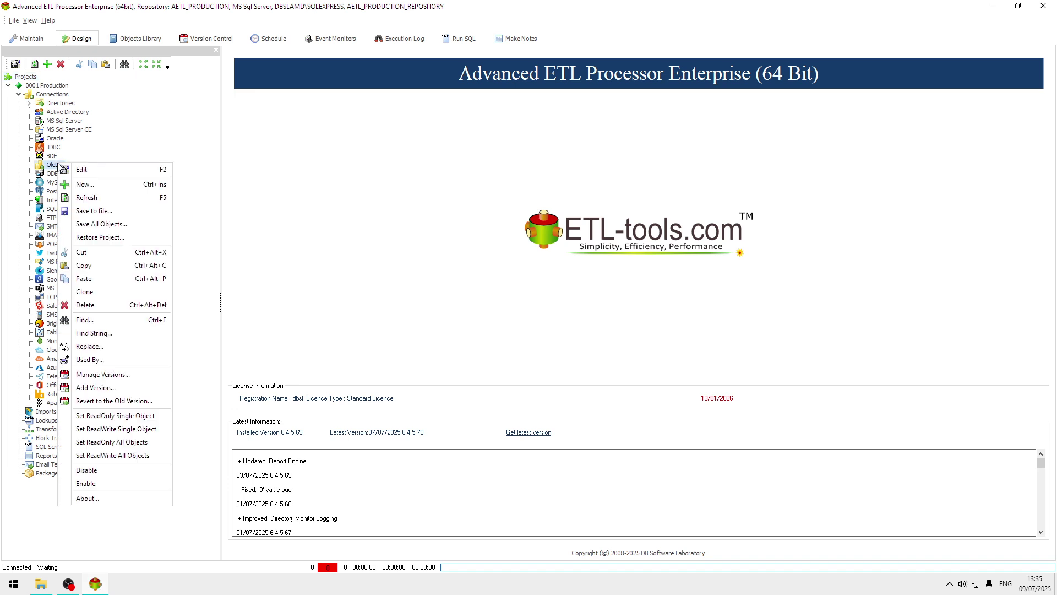
{"action": "left_click", "coordinate": [96, 187]}
{"action": "left_click", "coordinate": [465, 208]}
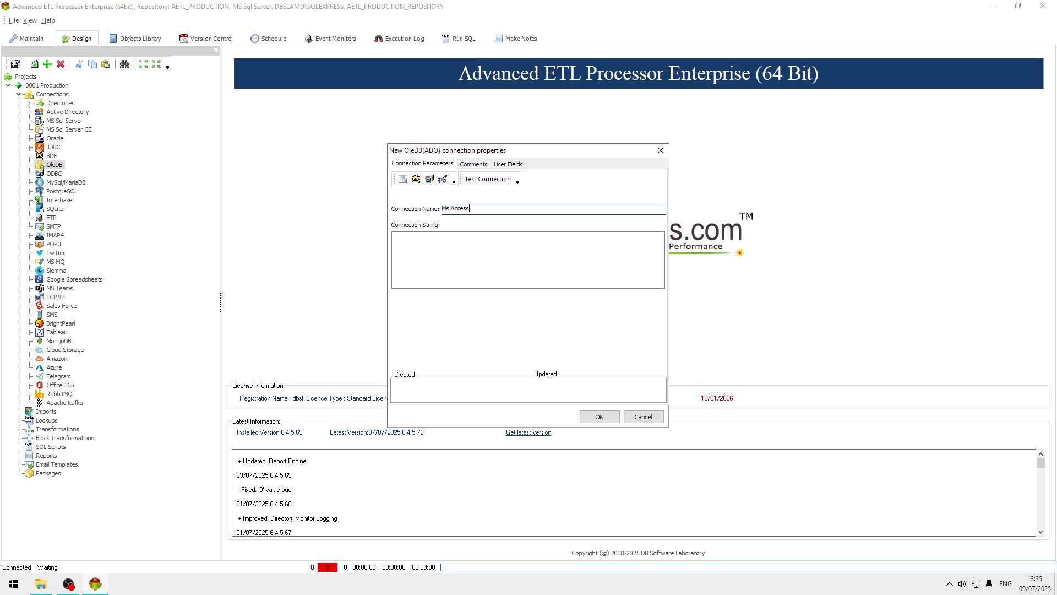
{"action": "type", "text": "Ms Access"}
{"action": "key", "text": "Tab"}
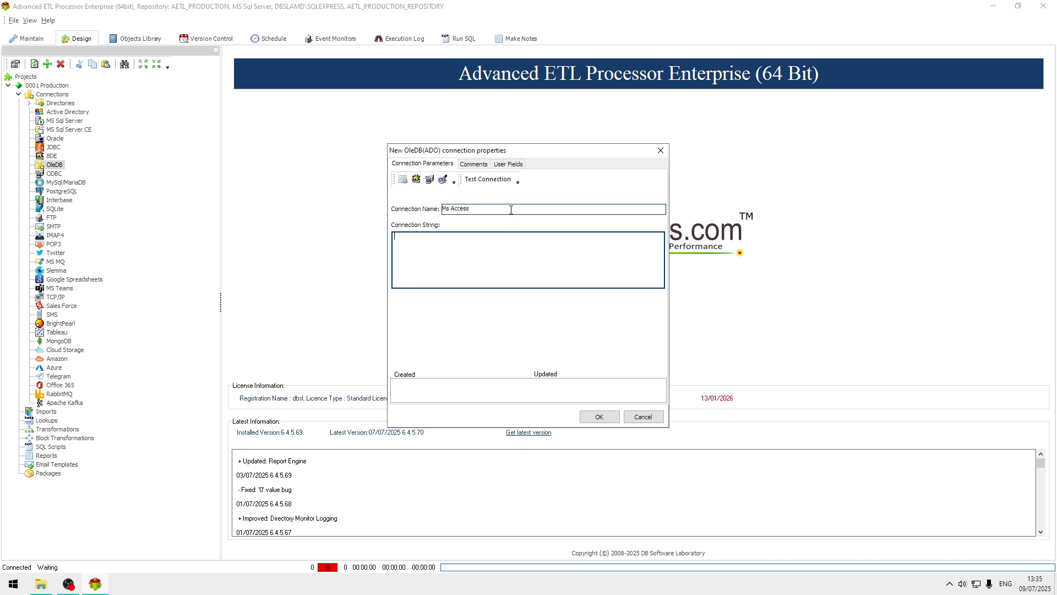
Start building the connection string with the Microsoft Office 12.0 Access Database Engine OLE DB Provider
{"action": "left_click", "coordinate": [401, 181]}
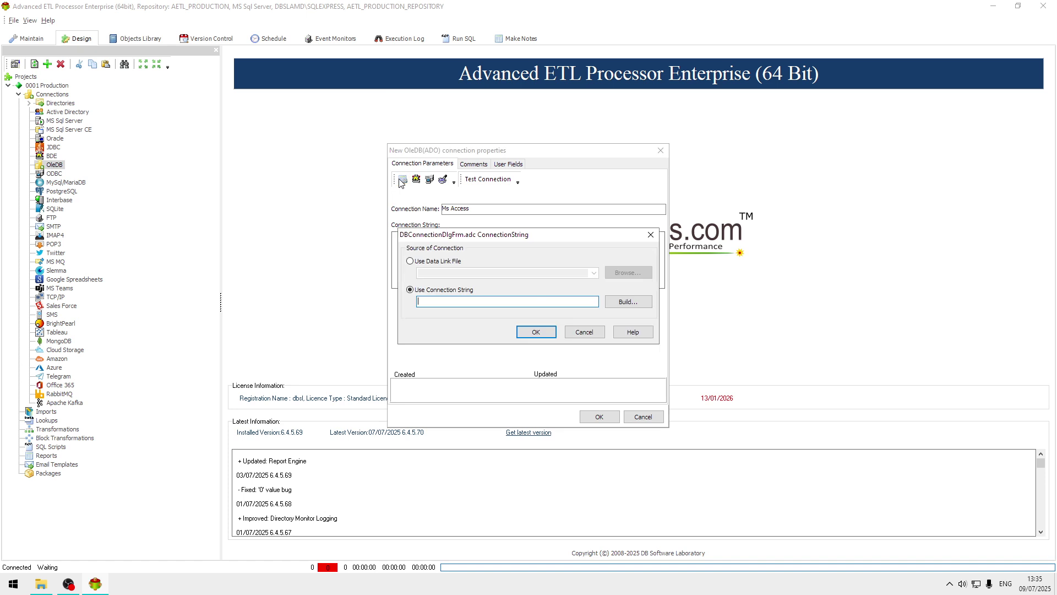
{"action": "left_click", "coordinate": [638, 305]}
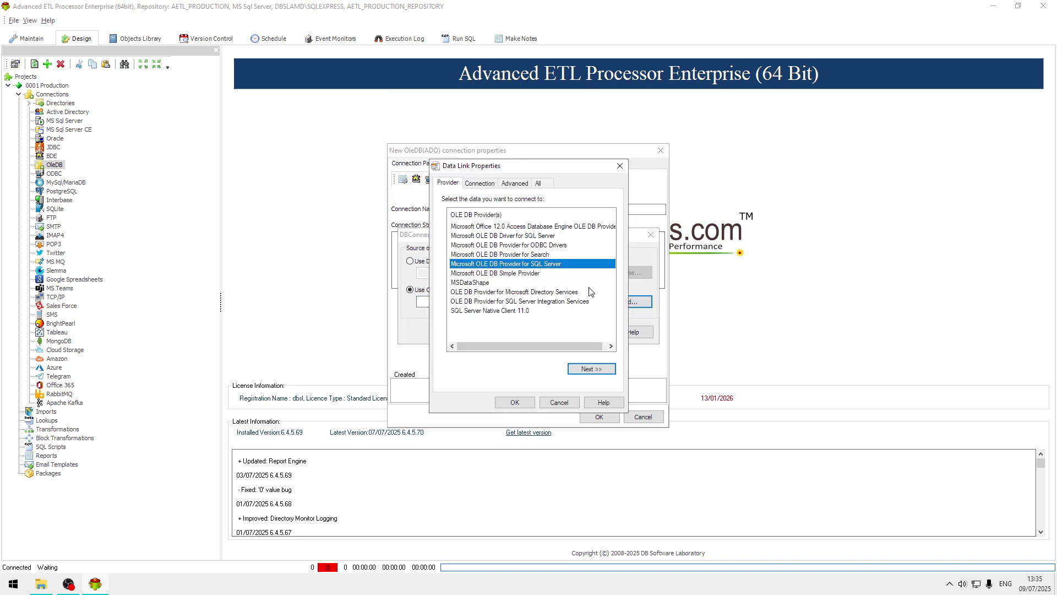
{"action": "left_click", "coordinate": [593, 227]}
{"action": "left_click", "coordinate": [613, 374]}
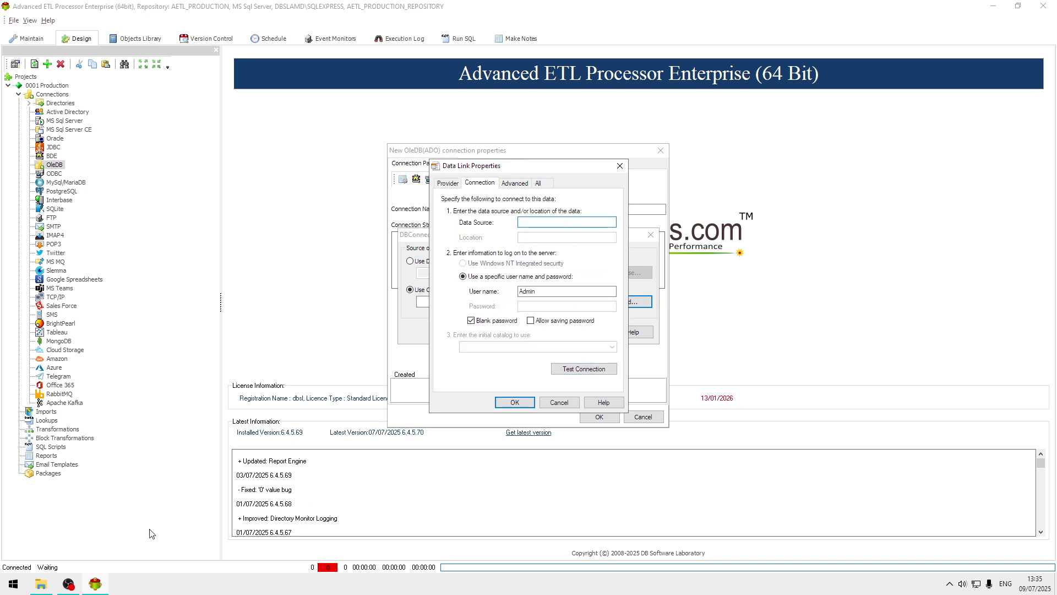
Copy the Target folder path from File Explorer and set the data source to C:\Data\Target\TargetData.mdb
{"action": "left_click", "coordinate": [40, 586]}
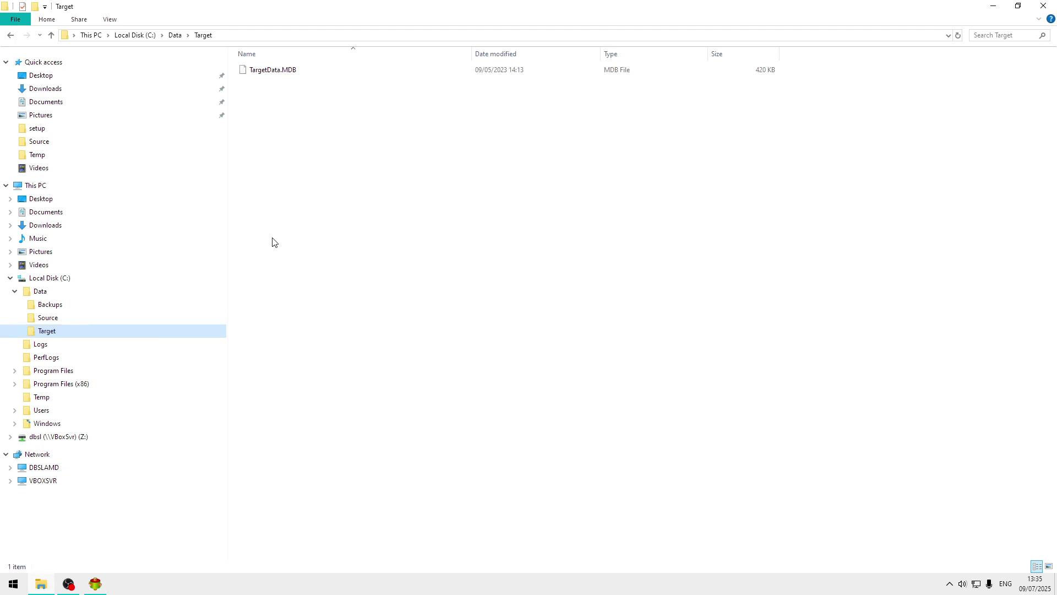
{"action": "left_click", "coordinate": [330, 37]}
{"action": "key", "text": "ctrl+c"}
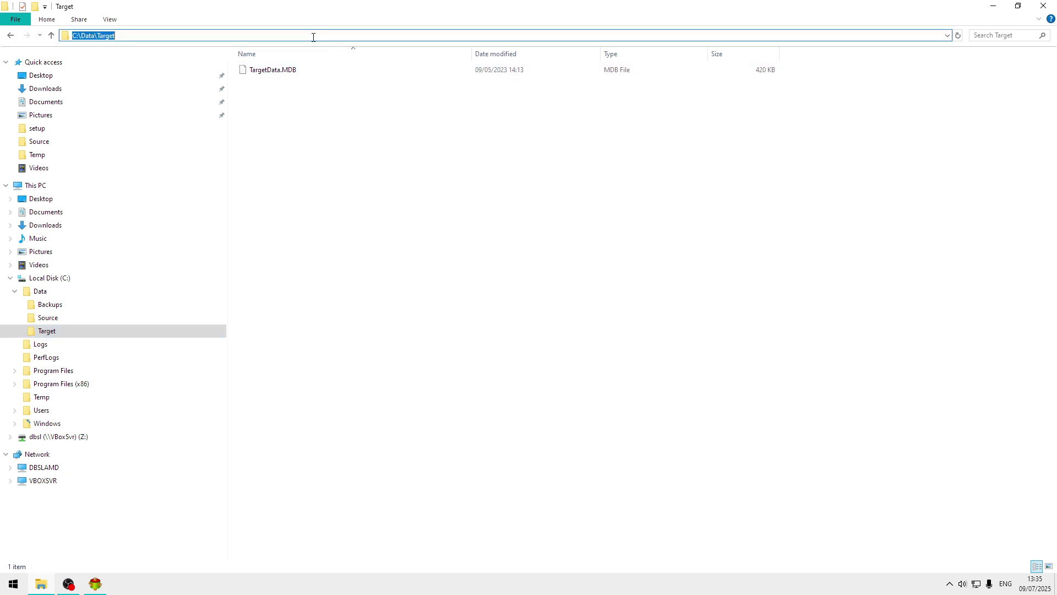
{"action": "left_click", "coordinate": [98, 584]}
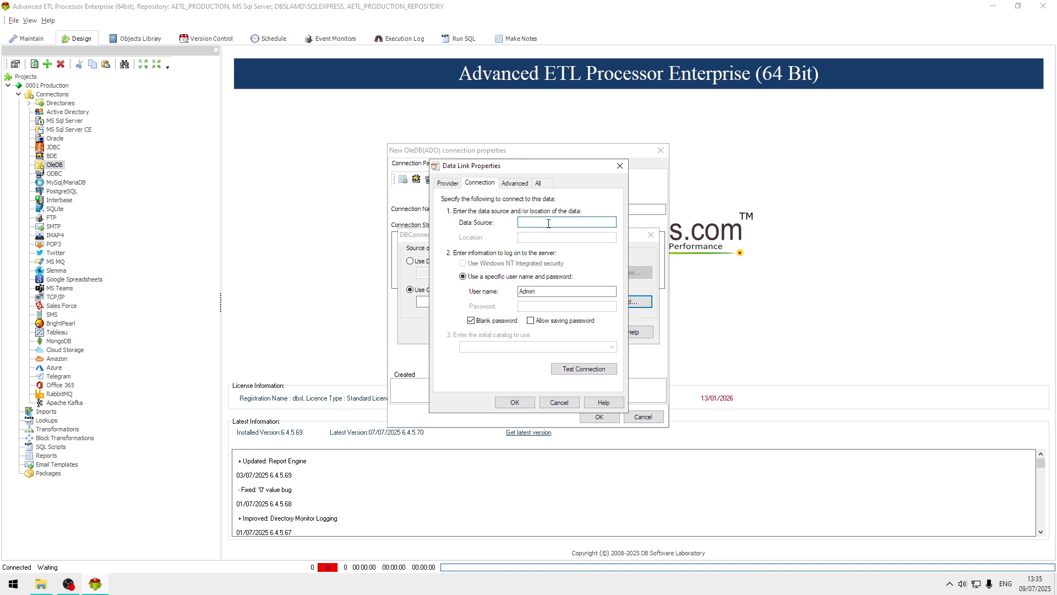
{"action": "key", "text": "ctrl+v"}
{"action": "key", "text": "End"}
{"action": "type", "text": "\\z"}
{"action": "type", "text": "Target"}
Test the Access database connection, accept the generated connection string and save the Ms Access connection
{"action": "left_click", "coordinate": [598, 372]}
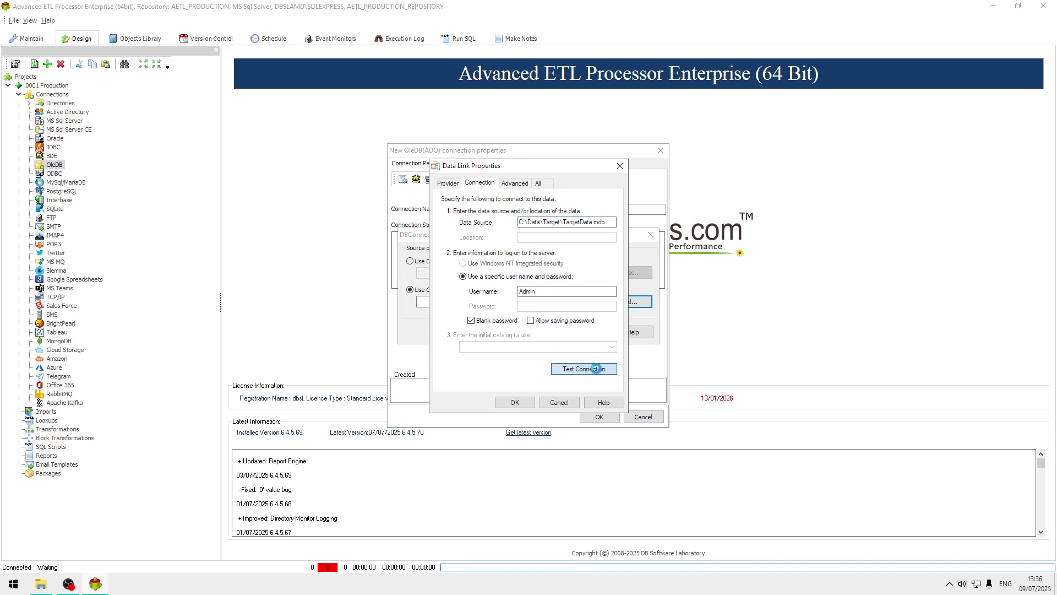
{"action": "left_click", "coordinate": [563, 330]}
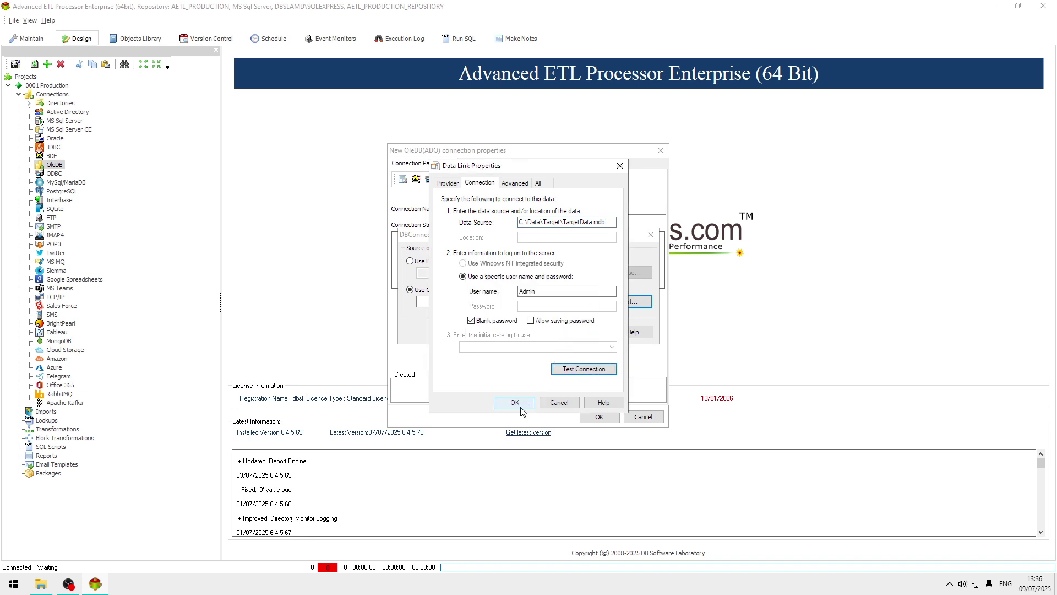
{"action": "left_click", "coordinate": [519, 402]}
{"action": "left_click", "coordinate": [547, 332]}
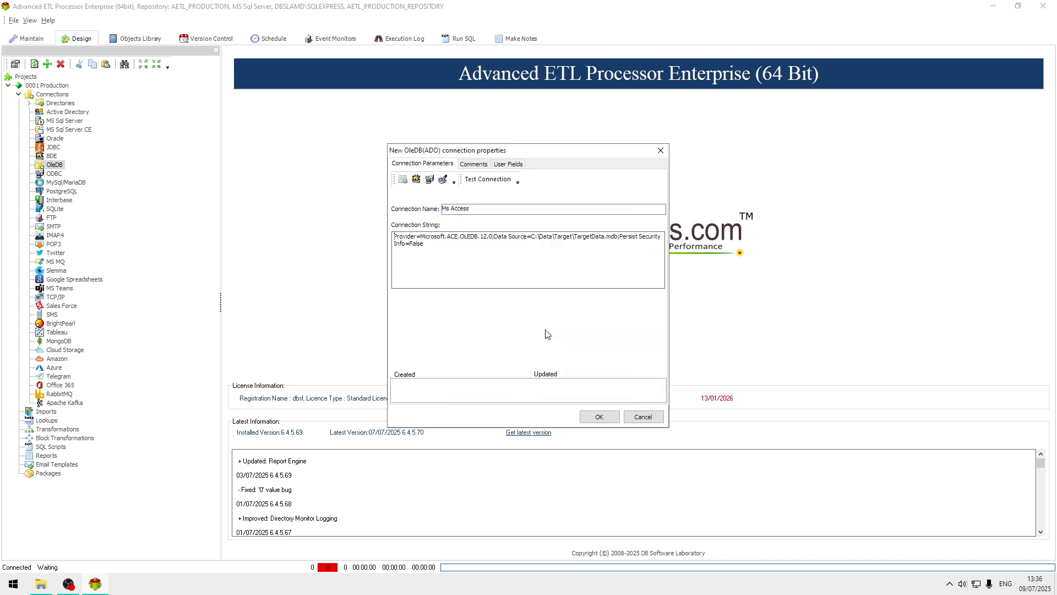
{"action": "left_click", "coordinate": [597, 416]}
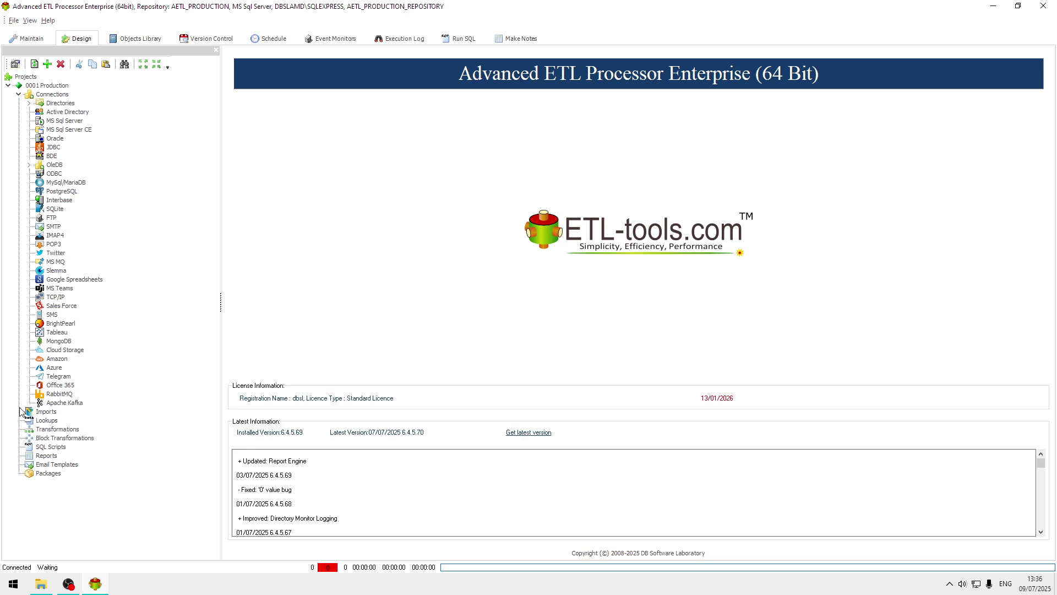
Create a new transformation group with the description Excel
{"action": "left_click", "coordinate": [60, 430]}
{"action": "right_click", "coordinate": [59, 431]}
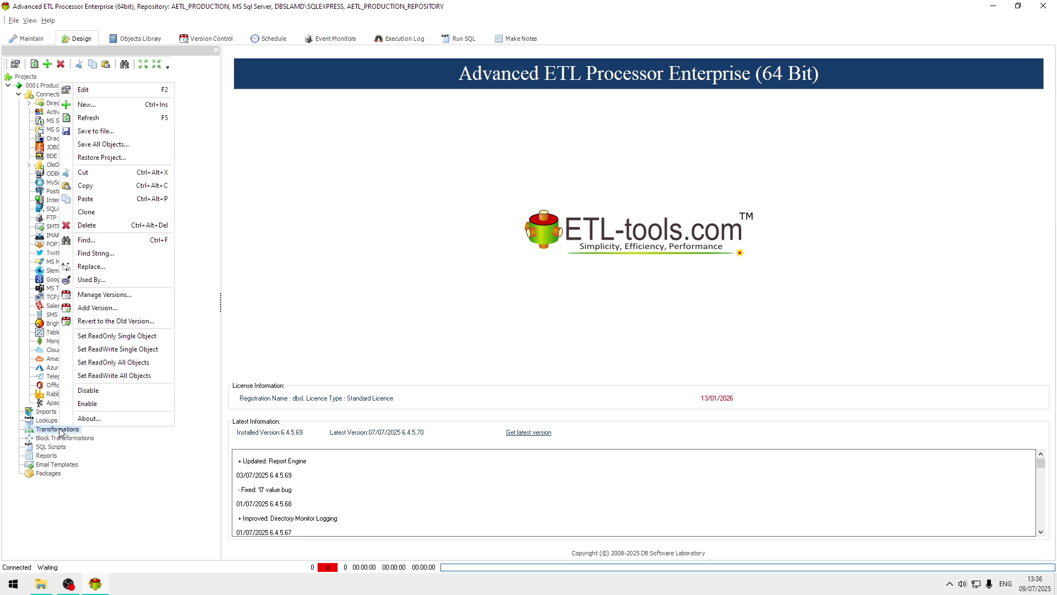
{"action": "left_click", "coordinate": [124, 109]}
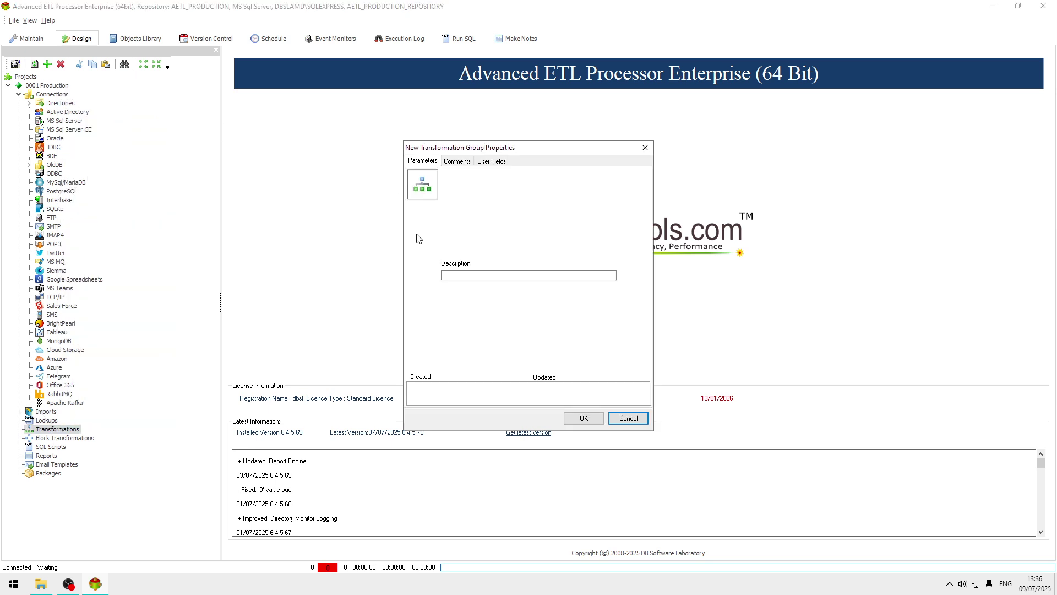
{"action": "left_click", "coordinate": [491, 274]}
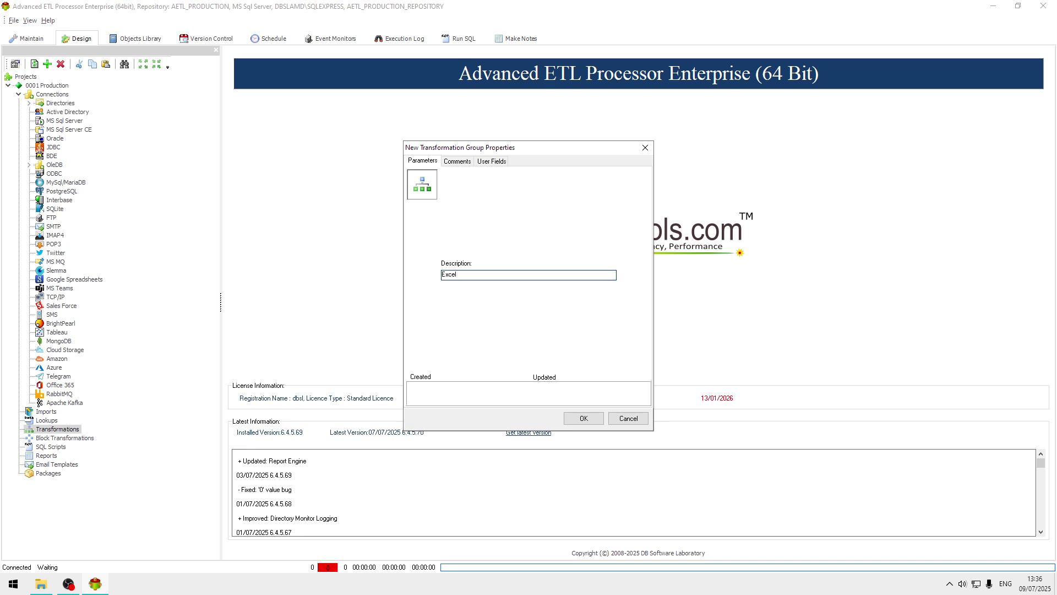
{"action": "left_click", "coordinate": [585, 418]}
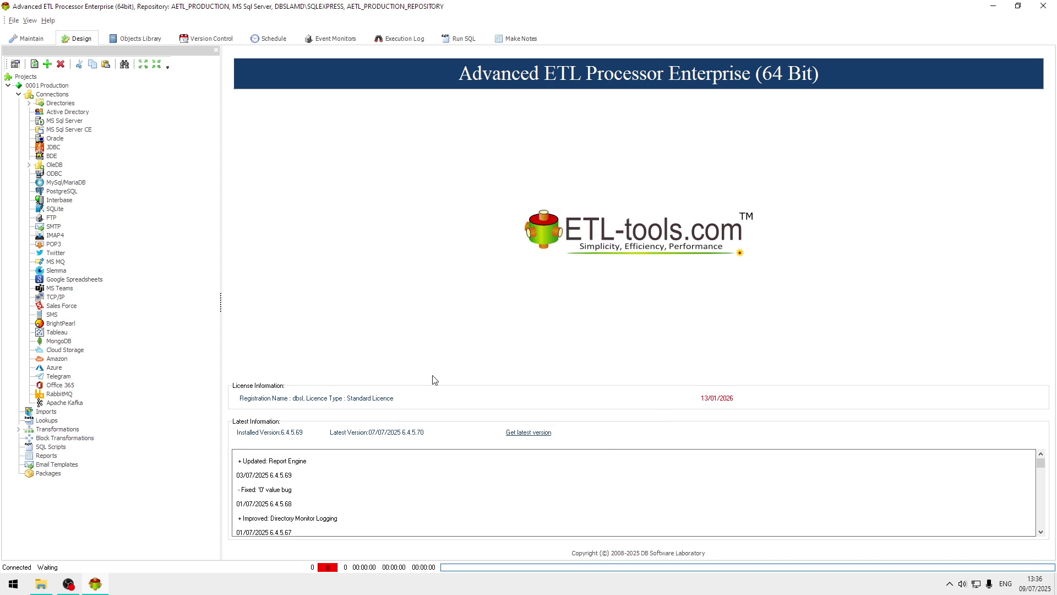
Create a transformation named Excel to Database inside the Excel transformation group
{"action": "left_click", "coordinate": [18, 430]}
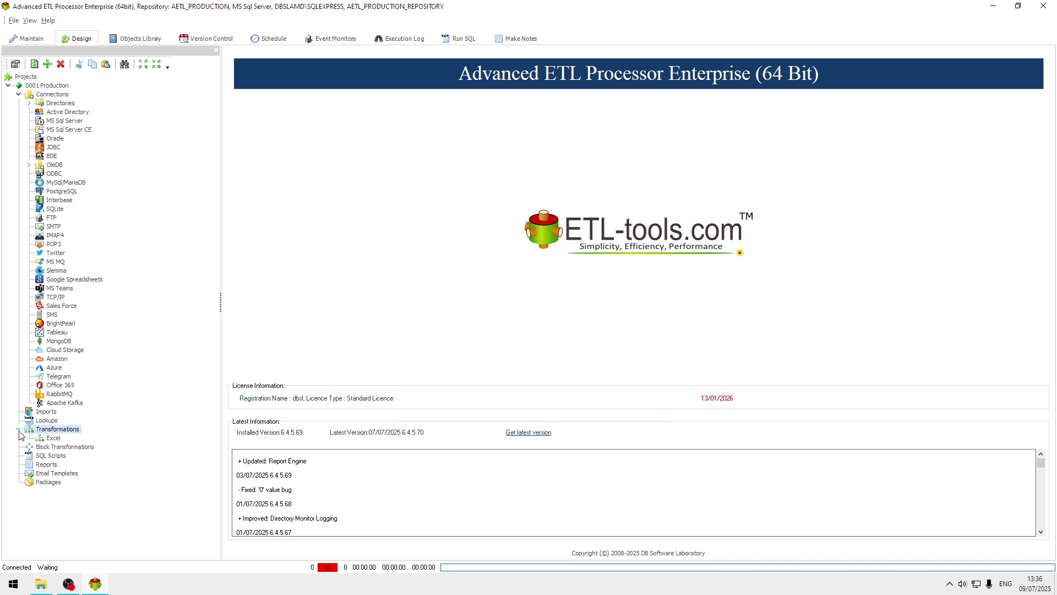
{"action": "left_click", "coordinate": [51, 438]}
{"action": "right_click", "coordinate": [49, 439]}
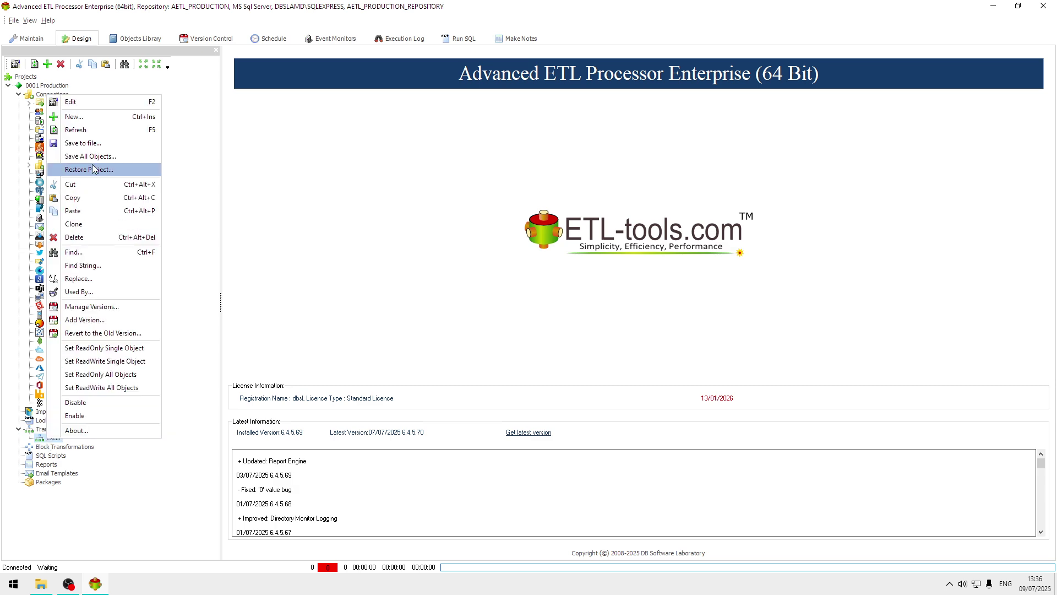
{"action": "left_click", "coordinate": [113, 116]}
{"action": "left_click", "coordinate": [490, 275]}
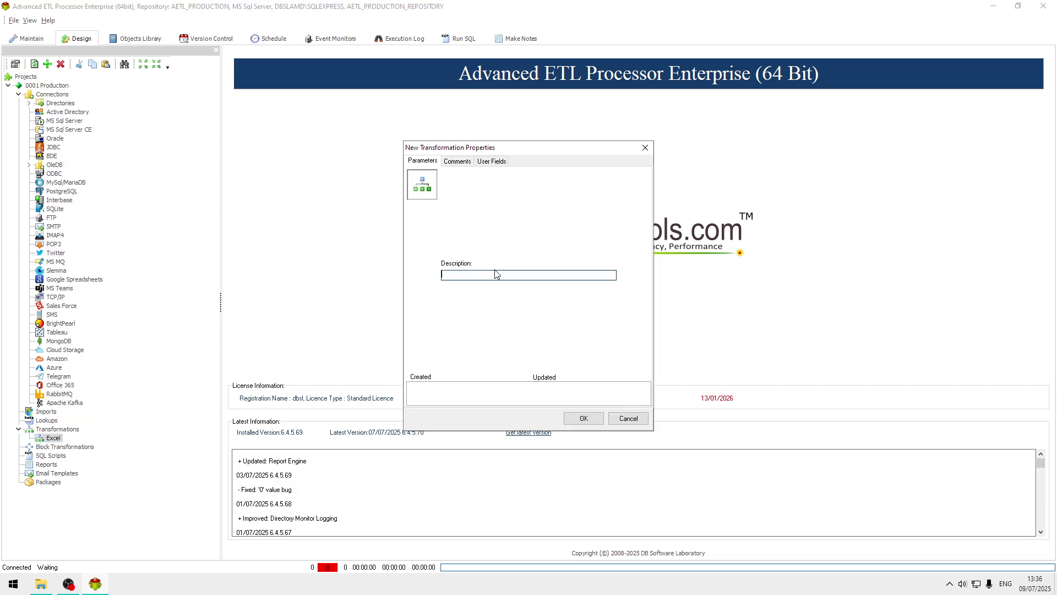
{"action": "type", "text": "Excel to Database"}
{"action": "left_click", "coordinate": [590, 420]}
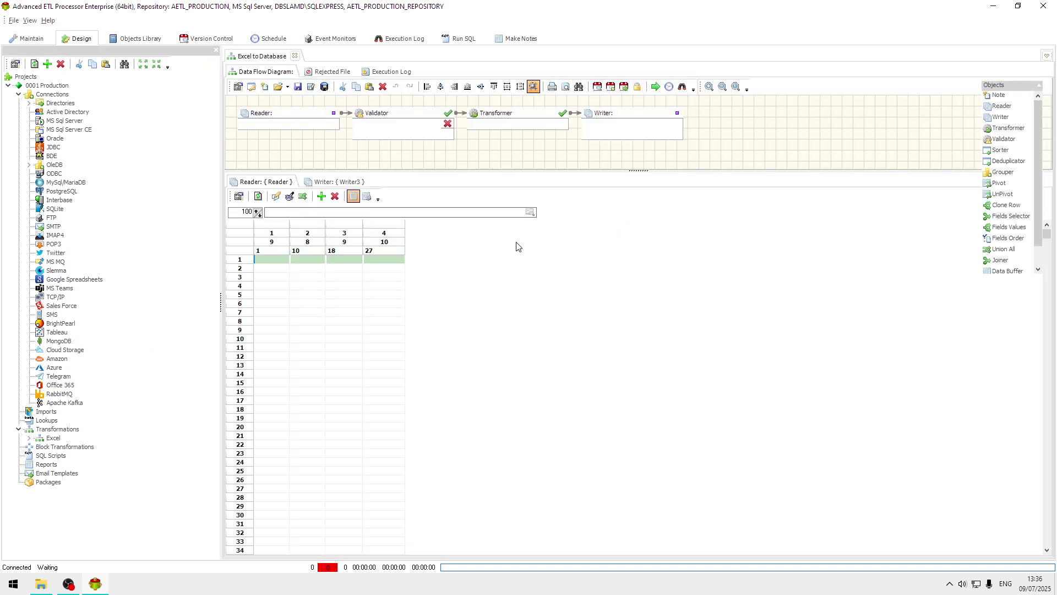
Replace the Validator with a direct link from the Reader to the Transformer, and shift the Transformer and Writer closer to the Reader
{"action": "left_click", "coordinate": [405, 114]}
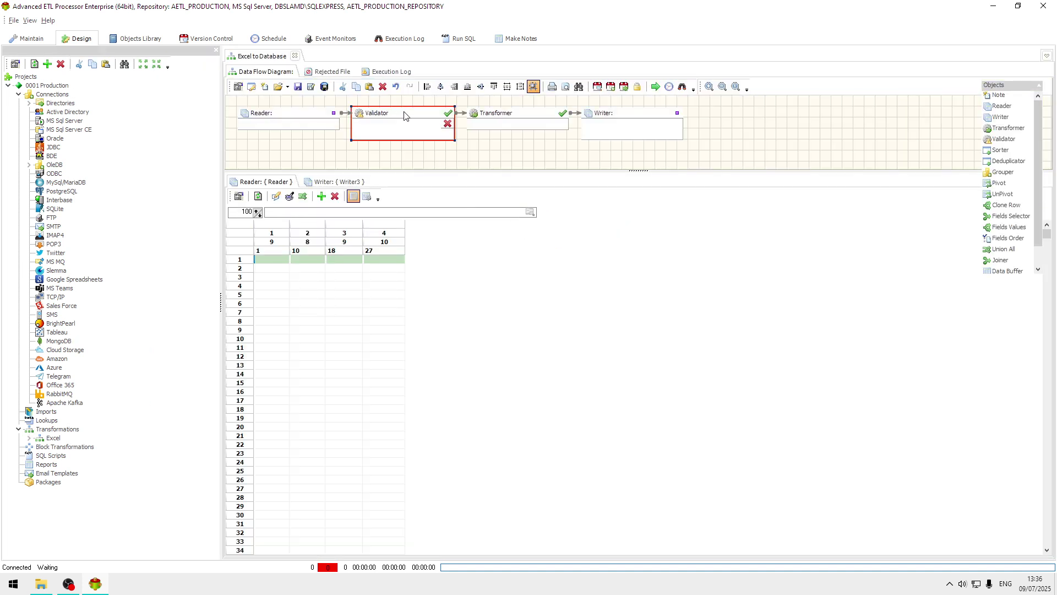
{"action": "key", "text": "Delete"}
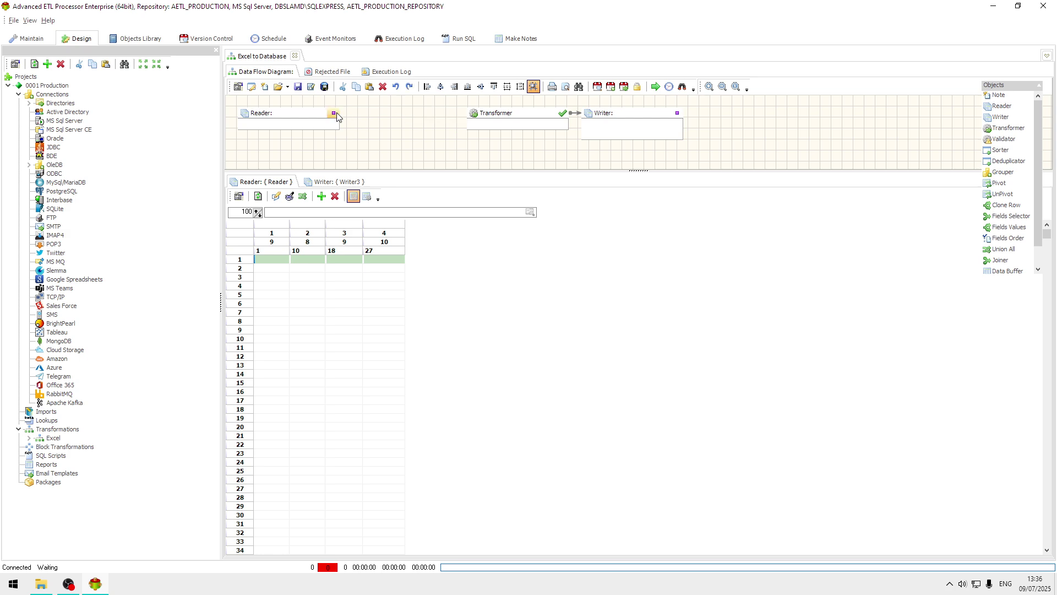
{"action": "left_click_drag", "start_coordinate": [337, 115], "coordinate": [418, 118]}
{"action": "left_click_drag", "start_coordinate": [620, 121], "coordinate": [552, 122]}
{"action": "left_click_drag", "start_coordinate": [444, 122], "coordinate": [415, 123]}
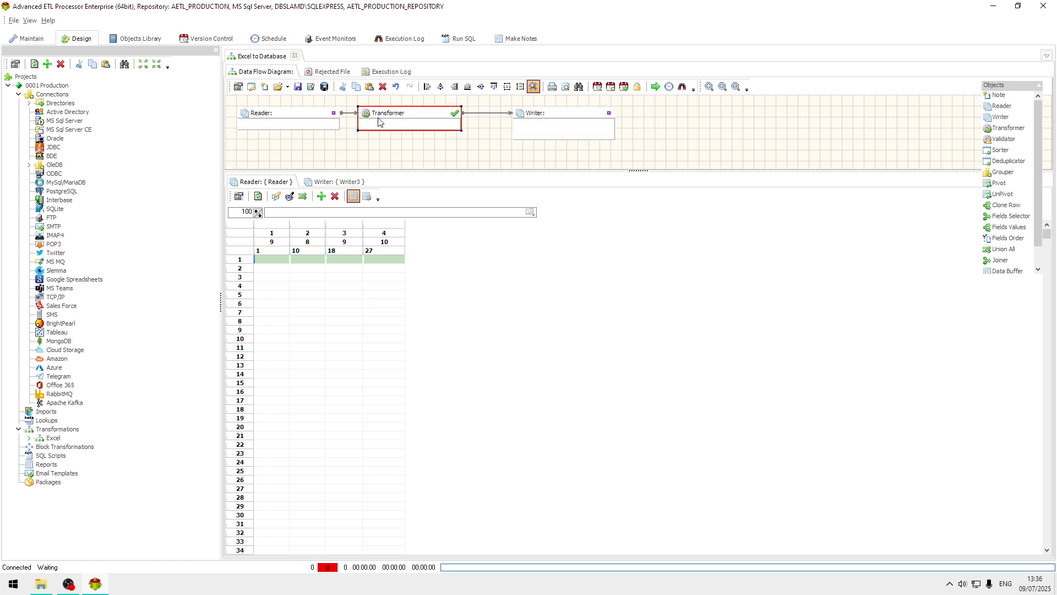
Set the Reader's data source type to Excel File(s) and its connection to Source
{"action": "left_click", "coordinate": [295, 120]}
{"action": "double_click", "coordinate": [296, 121]}
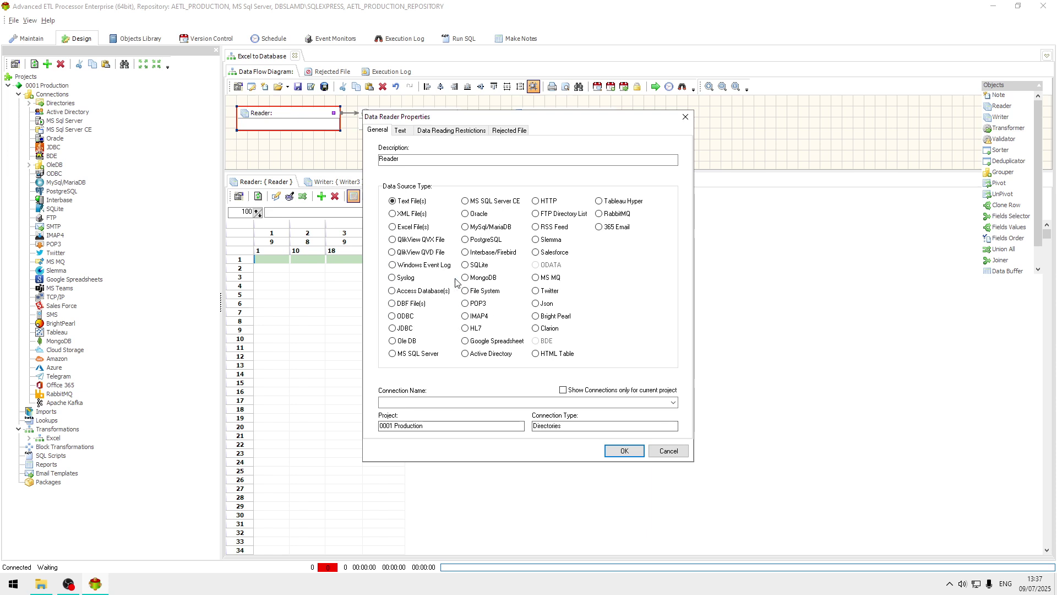
{"action": "left_click", "coordinate": [414, 228]}
{"action": "left_click", "coordinate": [672, 402]}
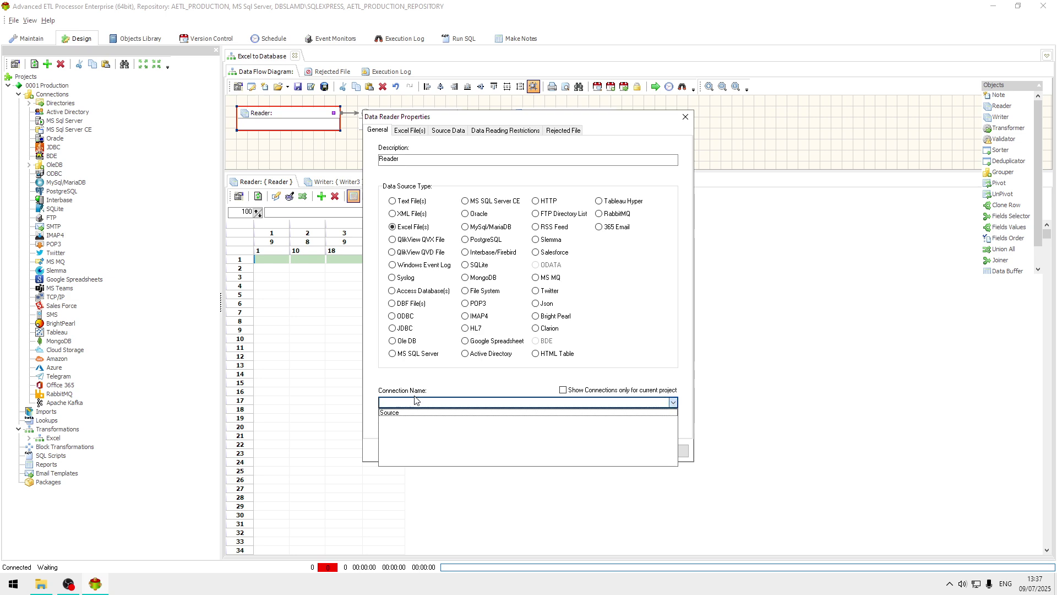
{"action": "left_click", "coordinate": [419, 413]}
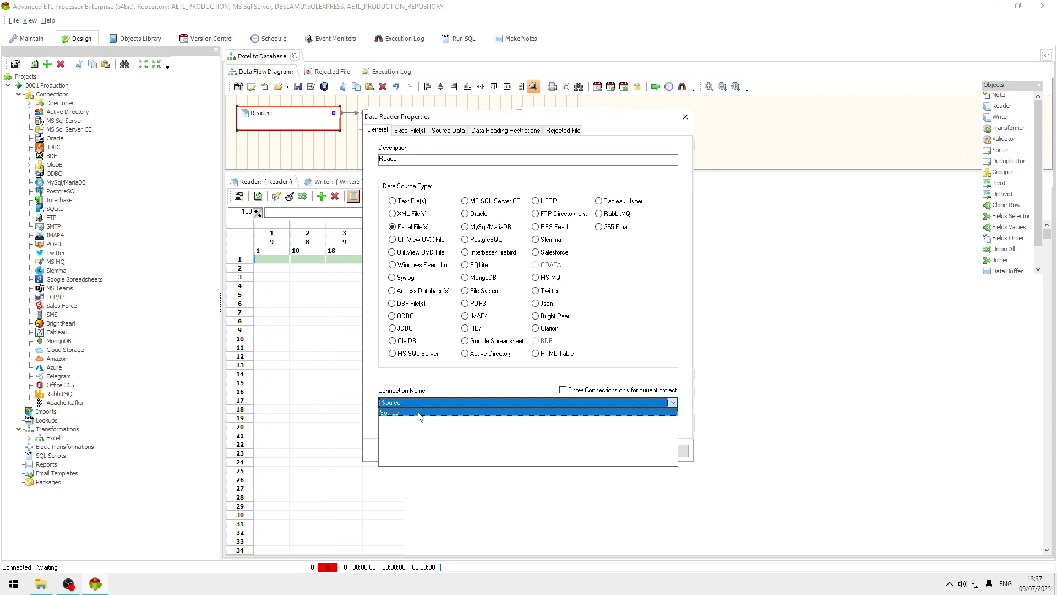
Choose OrdAROUT.xls from the Source folder as the Excel file the Reader loads
{"action": "left_click", "coordinate": [410, 131]}
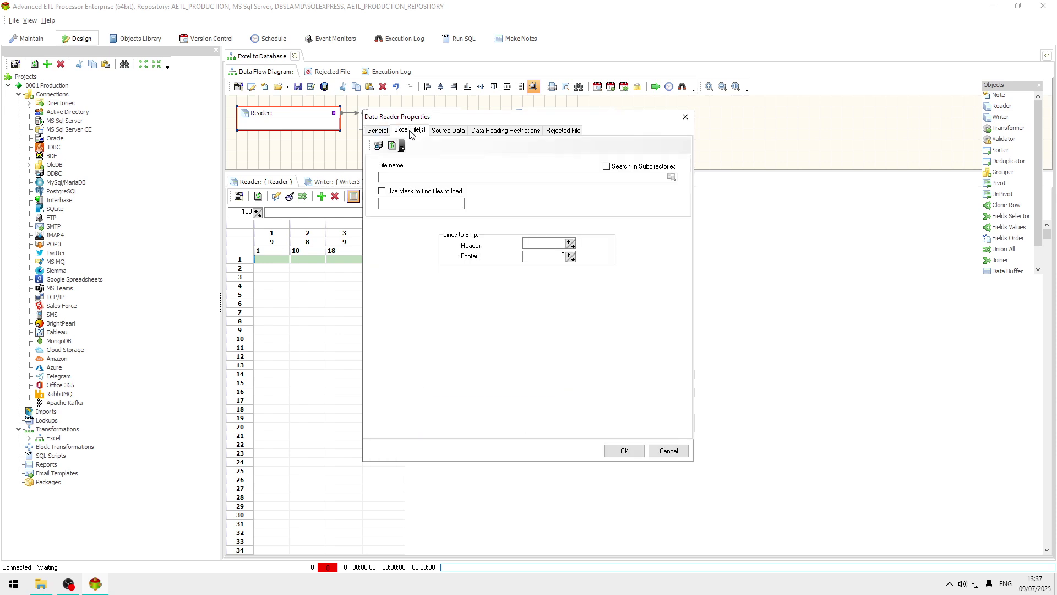
{"action": "left_click", "coordinate": [671, 177]}
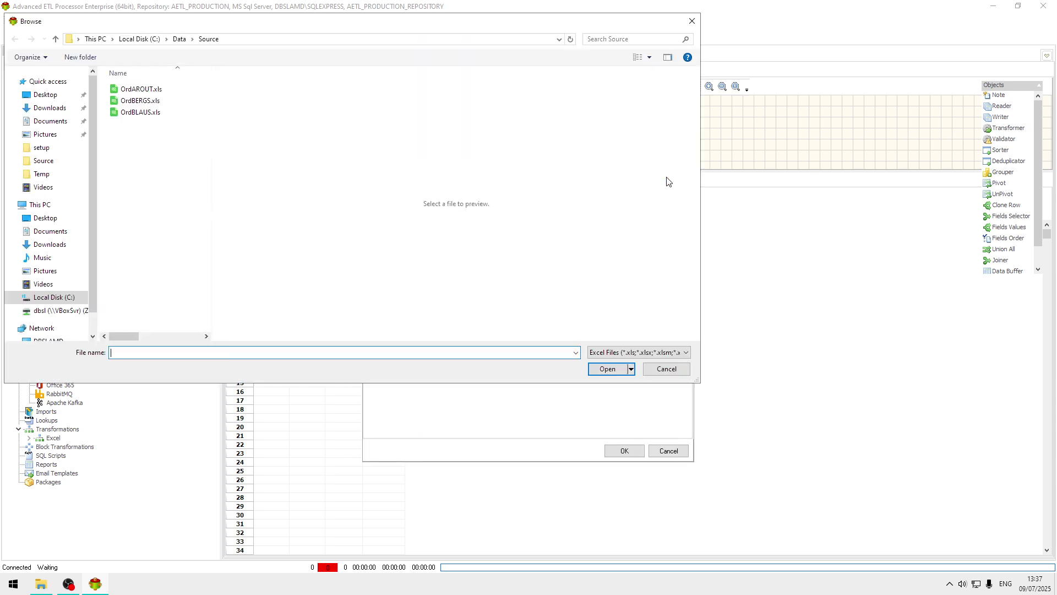
{"action": "left_click", "coordinate": [143, 90]}
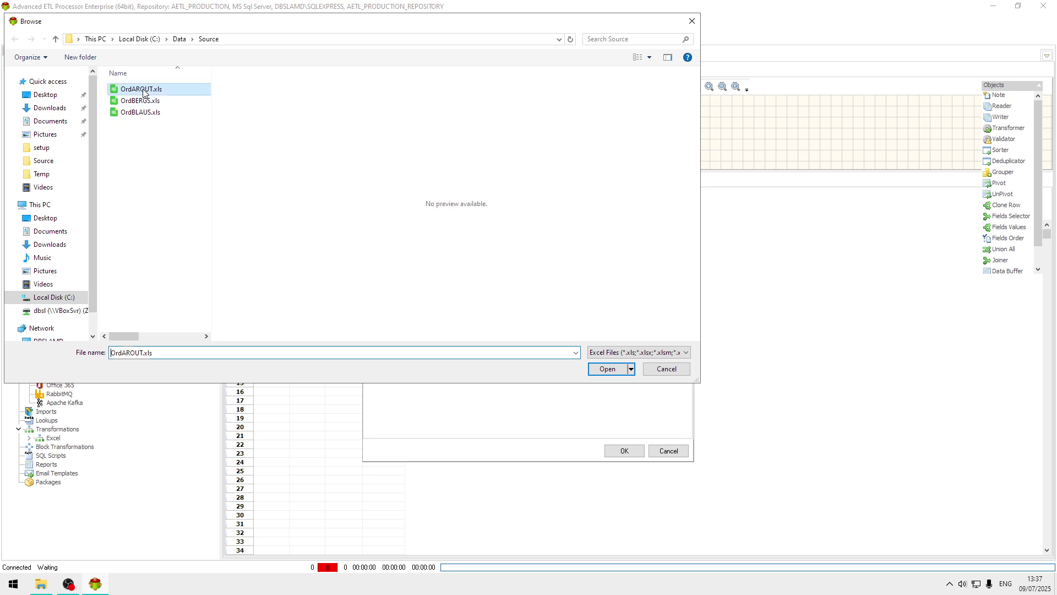
{"action": "left_click", "coordinate": [607, 368]}
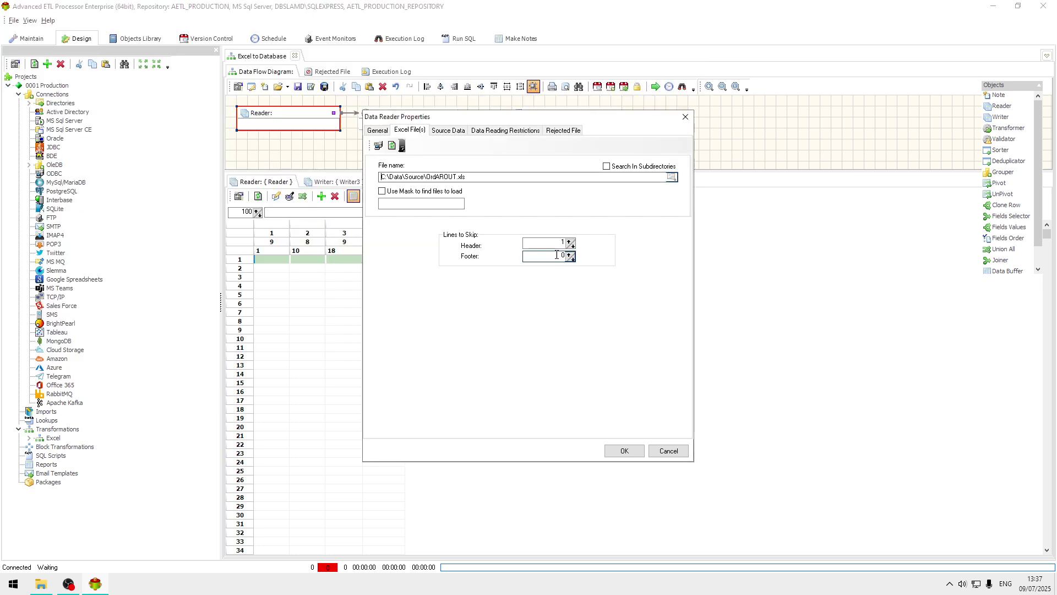
Add the Orders sheet to the Reader's source tables and save the Reader properties
{"action": "left_click", "coordinate": [453, 131]}
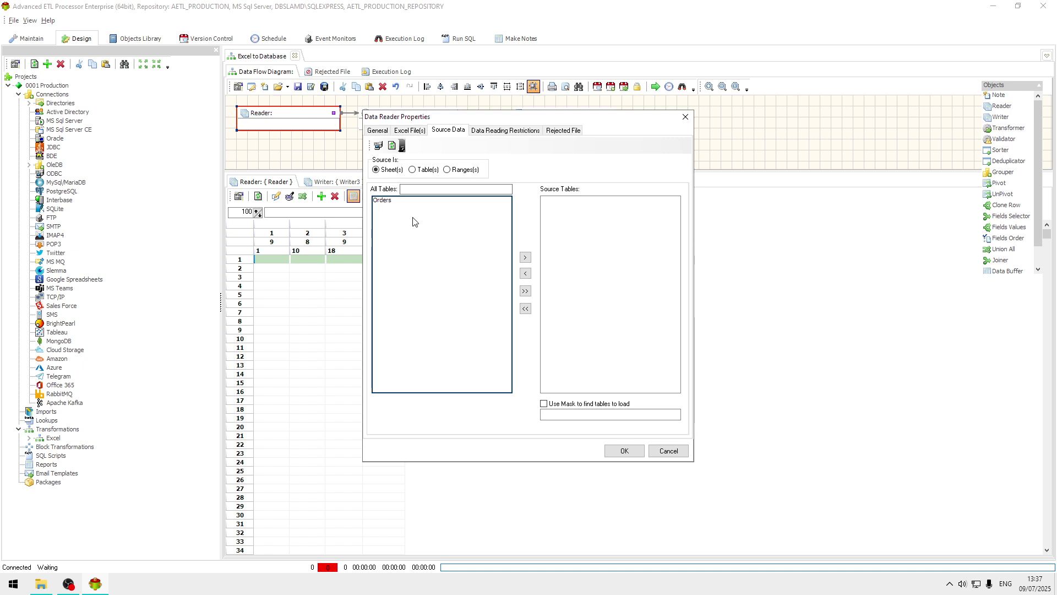
{"action": "double_click", "coordinate": [382, 201]}
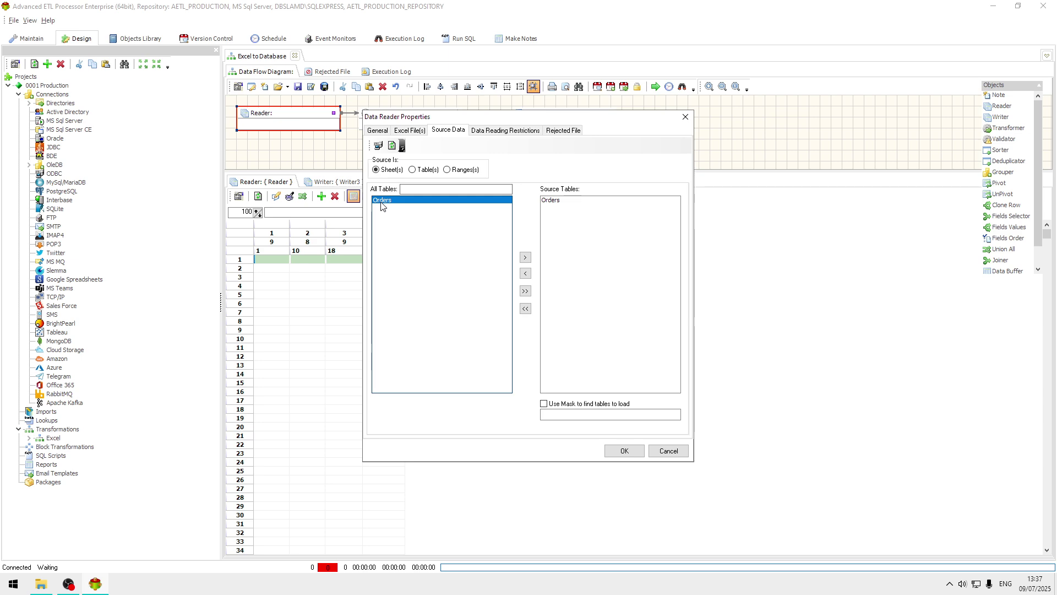
{"action": "left_click", "coordinate": [625, 451]}
Set the Reader's field names from row 1 of the source data
{"action": "left_click", "coordinate": [337, 281]}
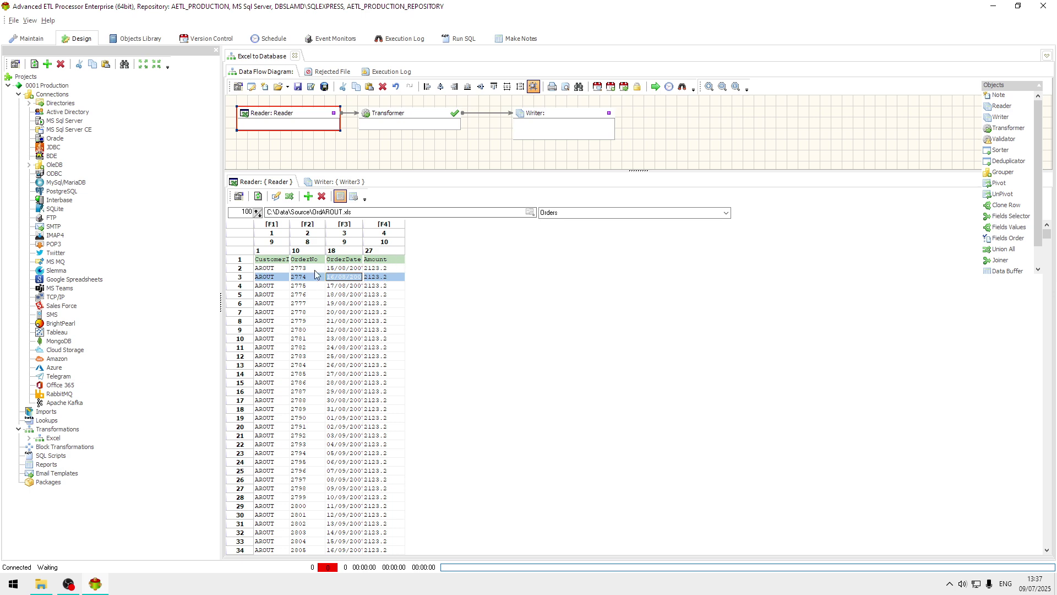
{"action": "right_click", "coordinate": [317, 274]}
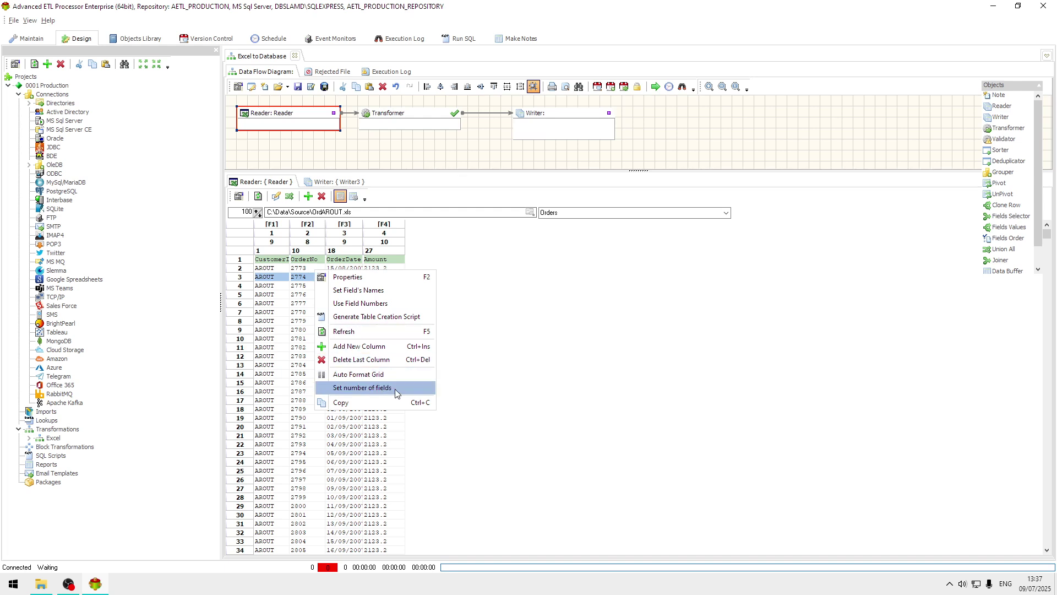
{"action": "left_click", "coordinate": [400, 297]}
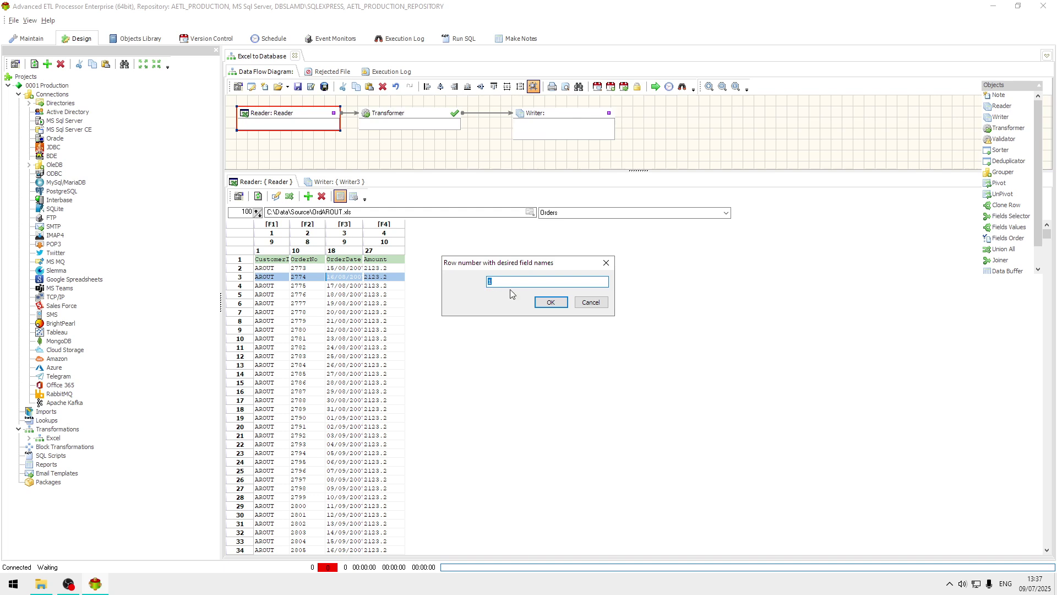
{"action": "left_click", "coordinate": [551, 301]}
Widen the AMOUNT, ORDERDATE, ORDERNO and CUSTOMERID columns in the Reader grid so their names and values fit
{"action": "left_click_drag", "start_coordinate": [407, 232], "coordinate": [493, 229]}
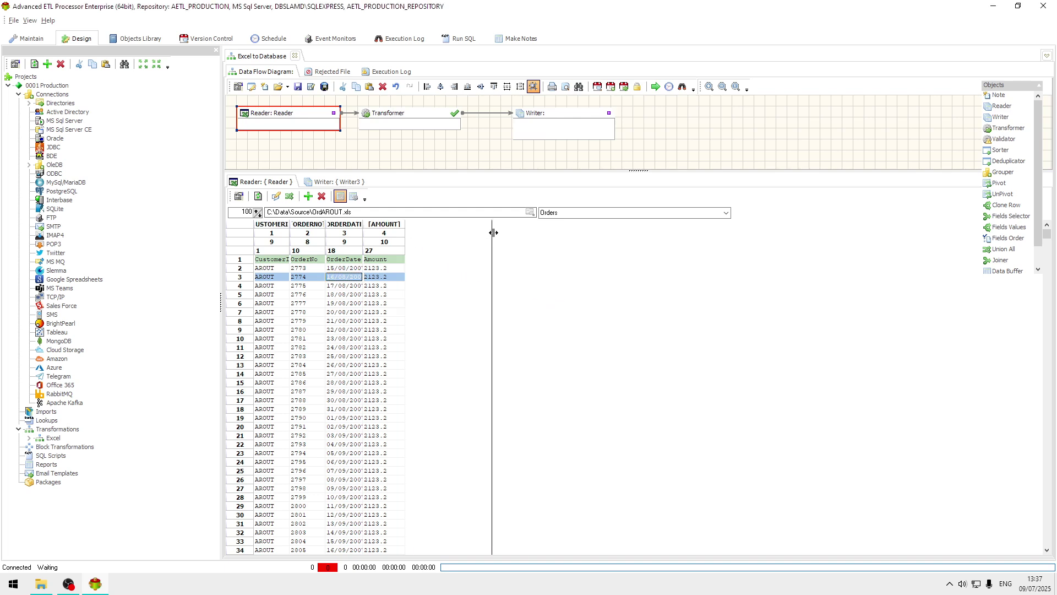
{"action": "left_click_drag", "start_coordinate": [363, 224], "coordinate": [397, 225]}
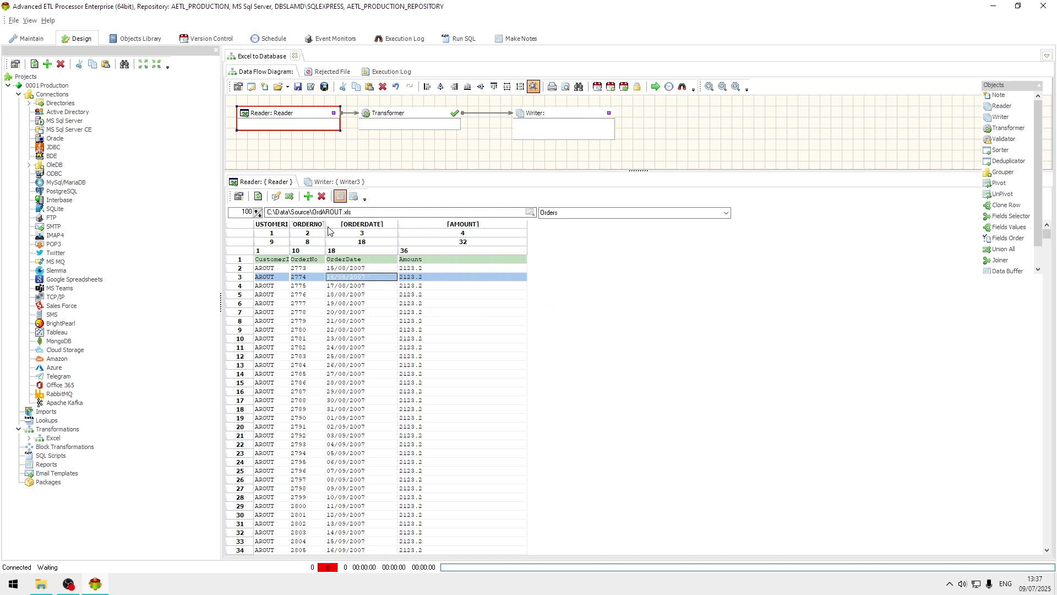
{"action": "left_click_drag", "start_coordinate": [325, 227], "coordinate": [380, 227]}
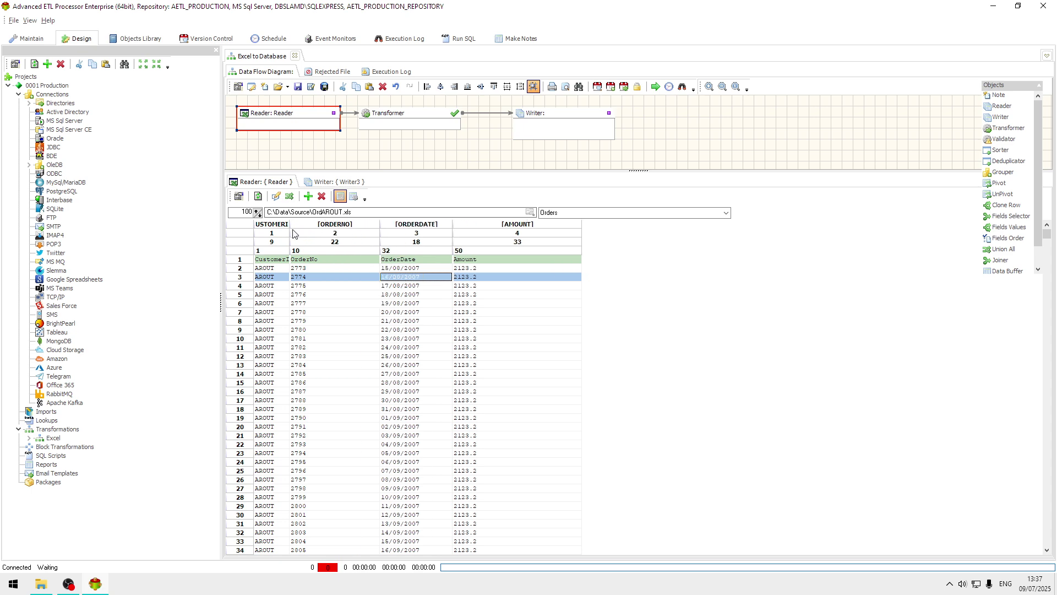
{"action": "left_click_drag", "start_coordinate": [290, 226], "coordinate": [318, 227]}
{"action": "left_click", "coordinate": [394, 349]}
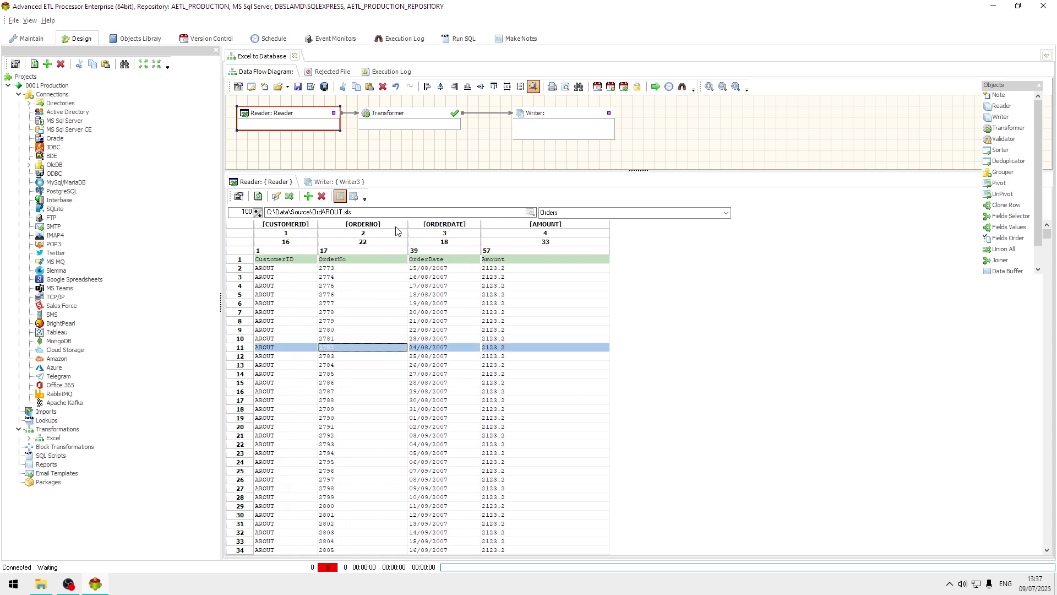
Set the Writer's data target type to Ole DB and its connection to Ms Access
{"action": "left_click", "coordinate": [562, 114]}
{"action": "double_click", "coordinate": [563, 114]}
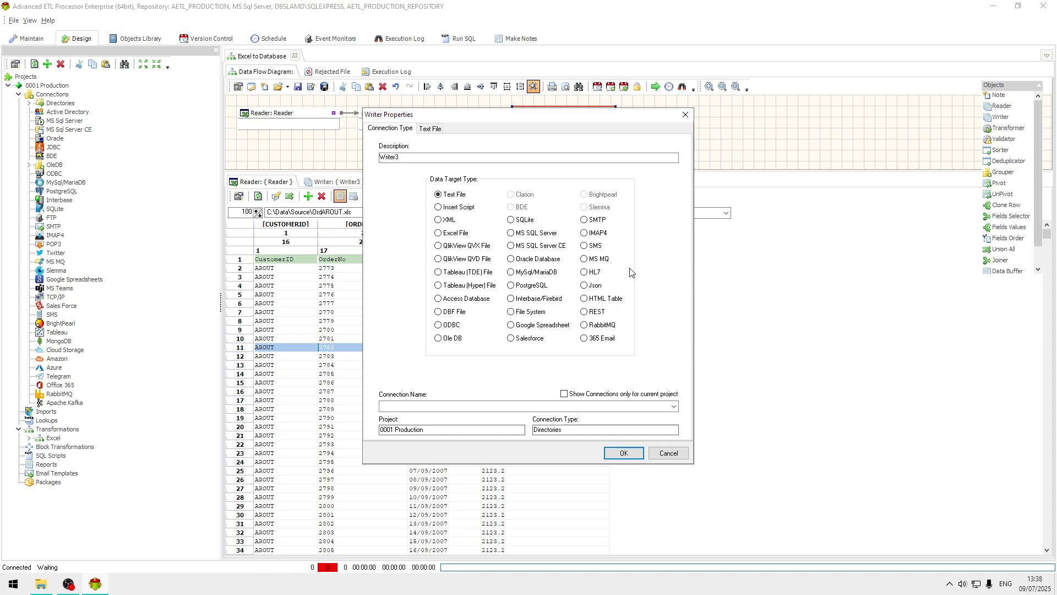
{"action": "left_click", "coordinate": [456, 340]}
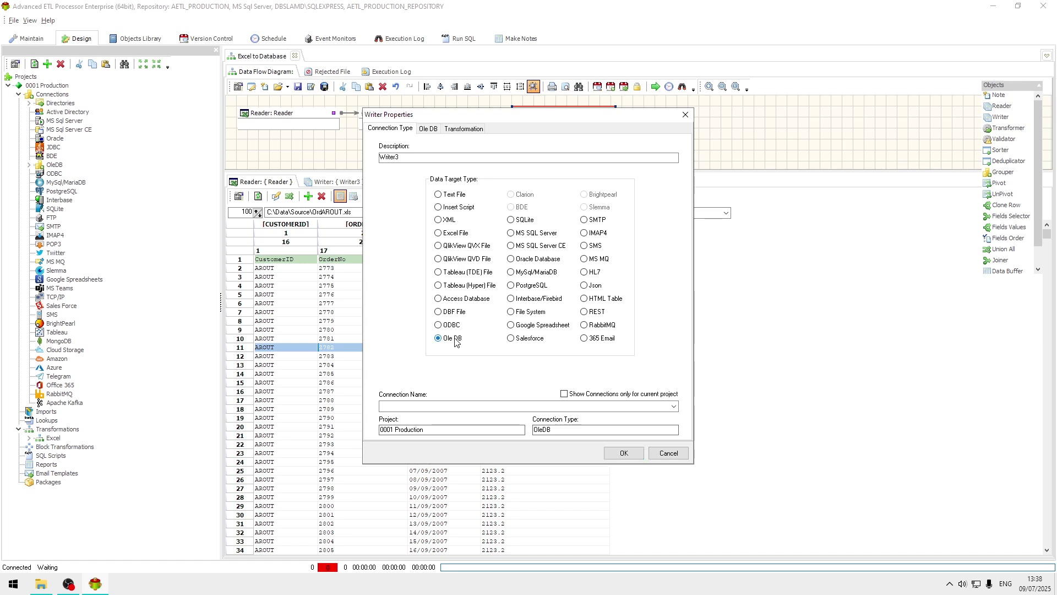
{"action": "left_click", "coordinate": [673, 407]}
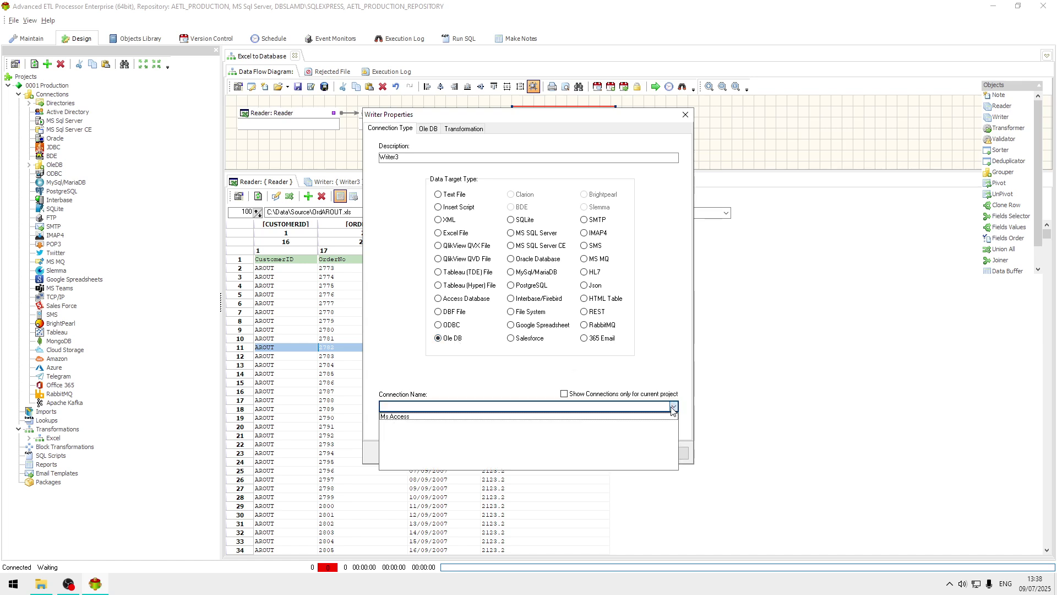
{"action": "left_click", "coordinate": [435, 417]}
Set the Writer's target table to Orders, save its properties and shift the Writer slightly closer to the Transformer
{"action": "left_click", "coordinate": [429, 129]}
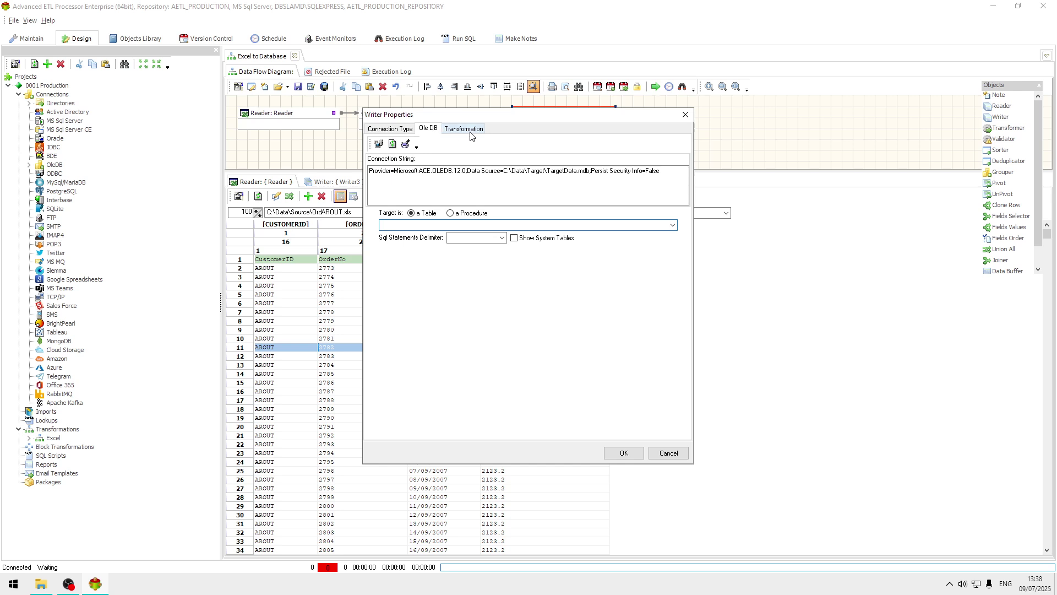
{"action": "left_click", "coordinate": [673, 225]}
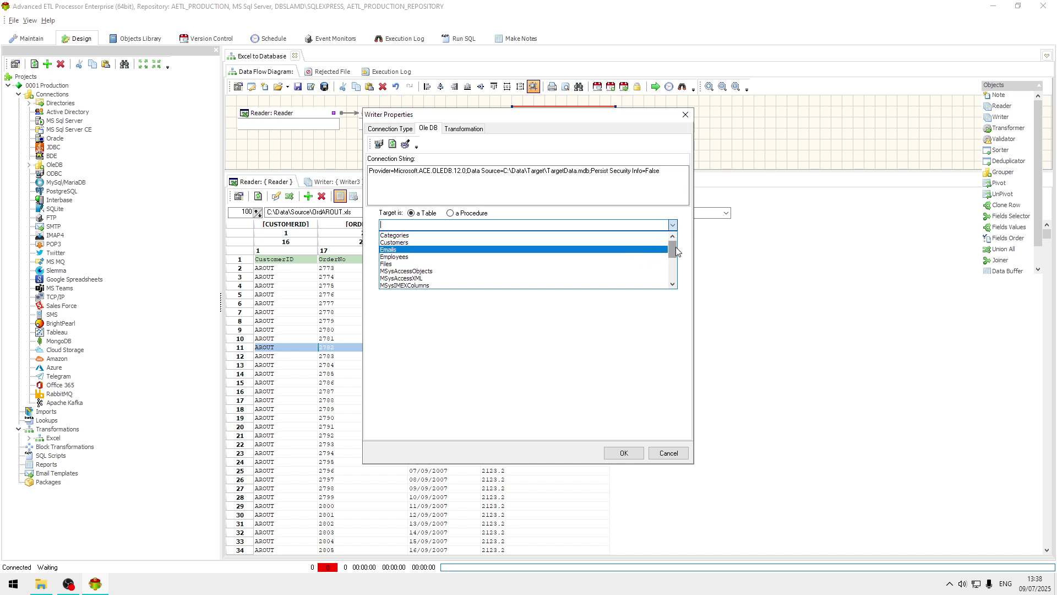
{"action": "left_click_drag", "start_coordinate": [674, 250], "coordinate": [674, 268]}
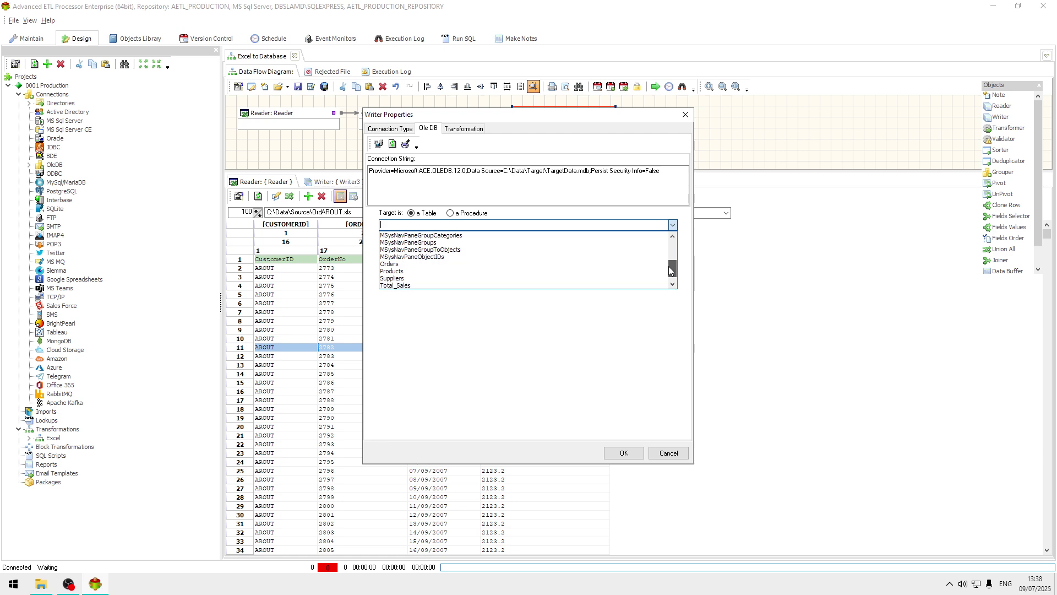
{"action": "left_click", "coordinate": [445, 268]}
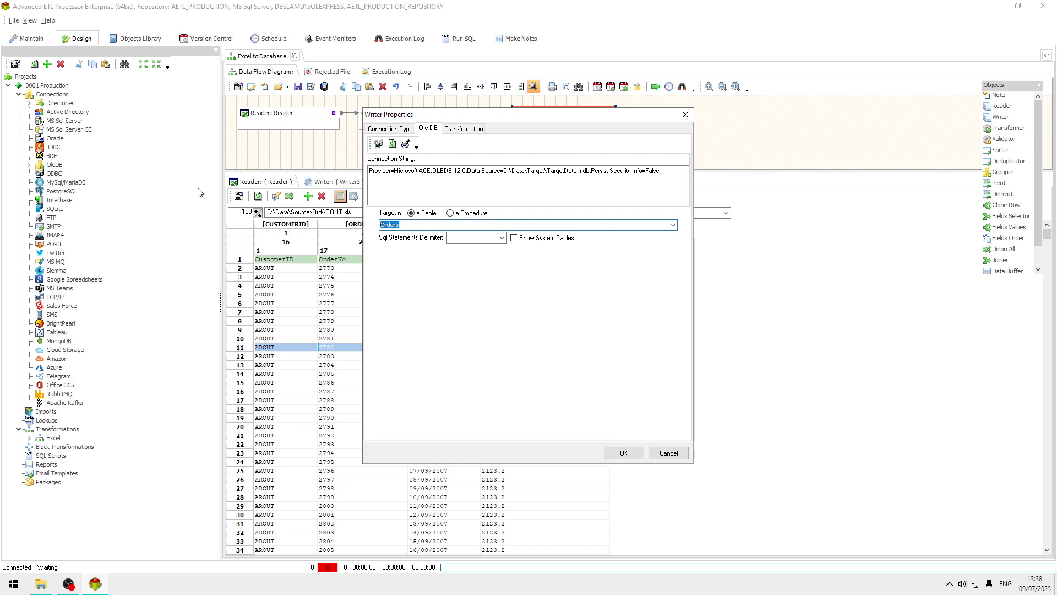
{"action": "left_click", "coordinate": [634, 454]}
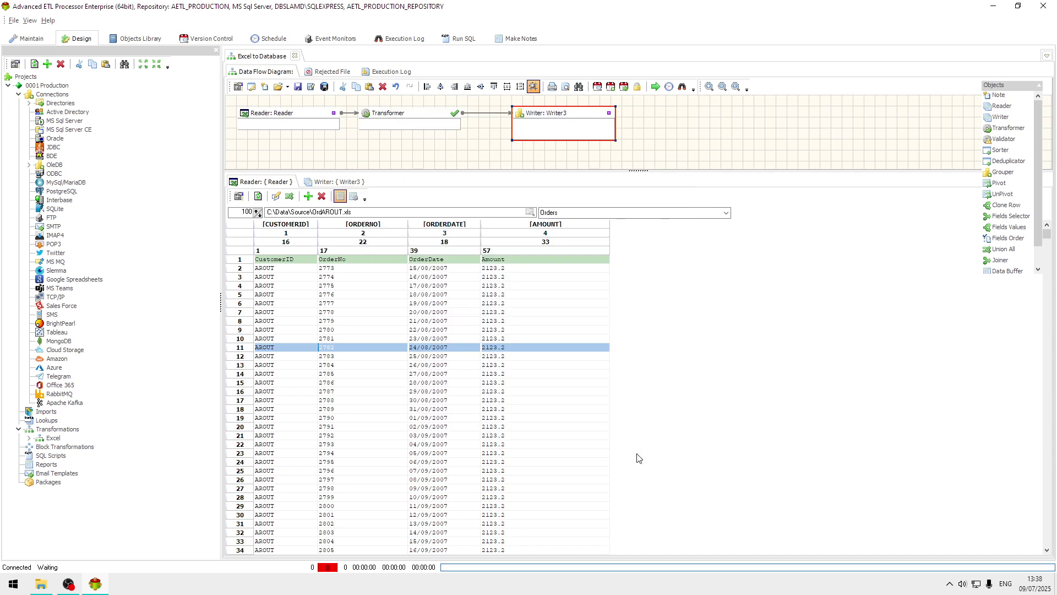
{"action": "left_click_drag", "start_coordinate": [553, 116], "coordinate": [541, 117]}
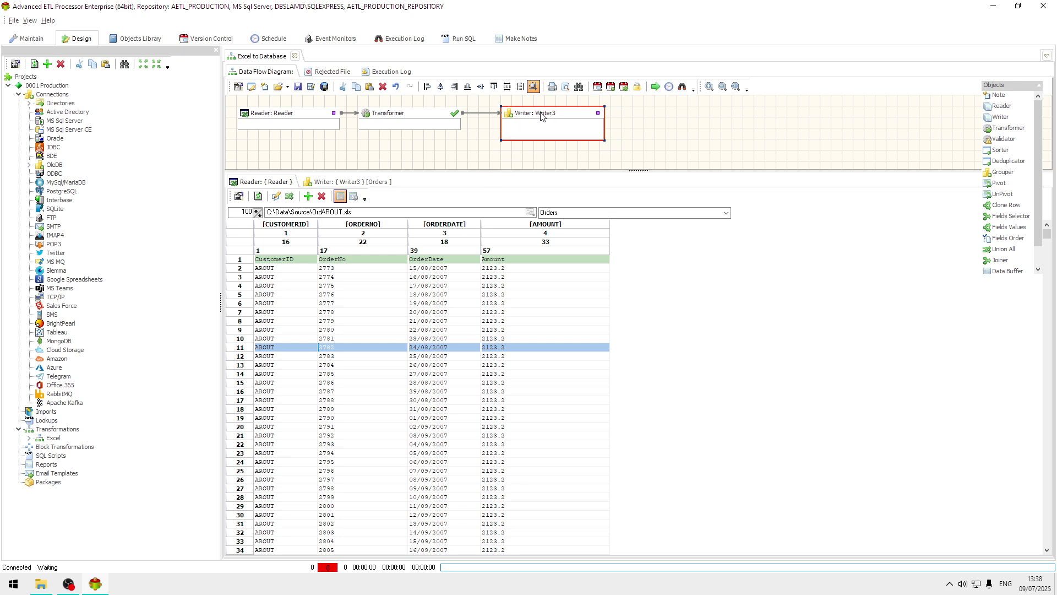
In the Transformer, link CUSTOMERID to CustomerID, then auto-map all source fields to the target fields by field name
{"action": "double_click", "coordinate": [414, 117]}
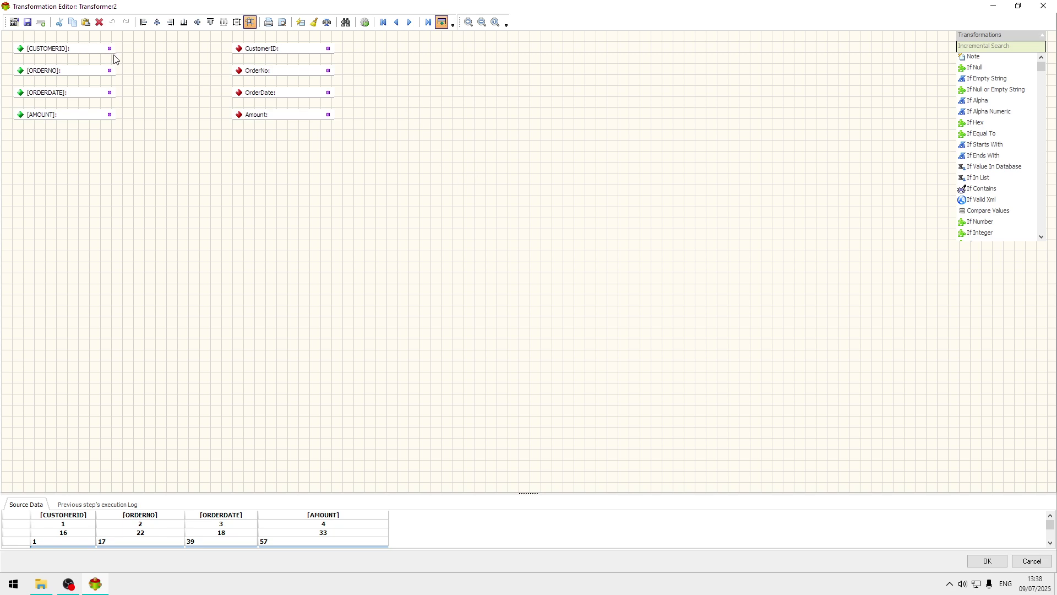
{"action": "mouse_move", "coordinate": [109, 49]}
{"action": "left_mouse_down"}
{"action": "mouse_move", "coordinate": [259, 57]}
{"action": "mouse_move", "coordinate": [240, 55]}
{"action": "left_mouse_up"}
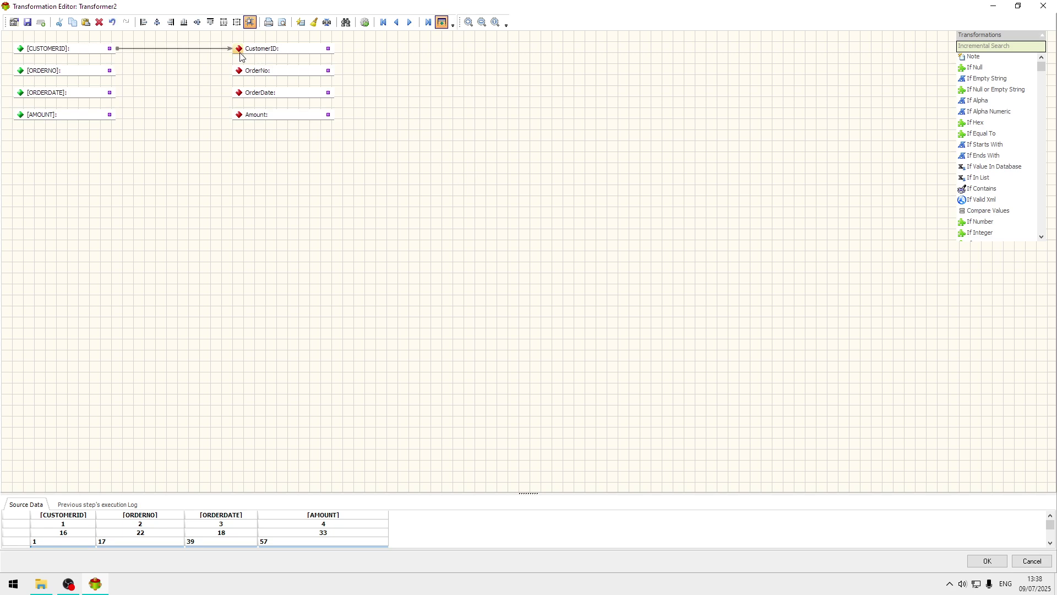
{"action": "left_click", "coordinate": [302, 23]}
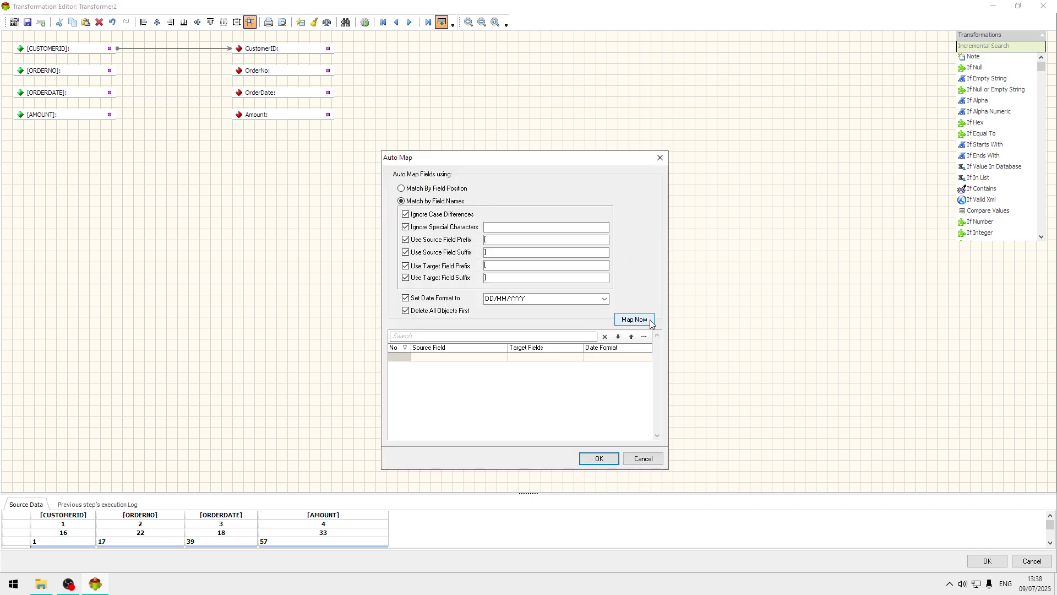
{"action": "left_click", "coordinate": [633, 319]}
{"action": "left_click", "coordinate": [597, 458]}
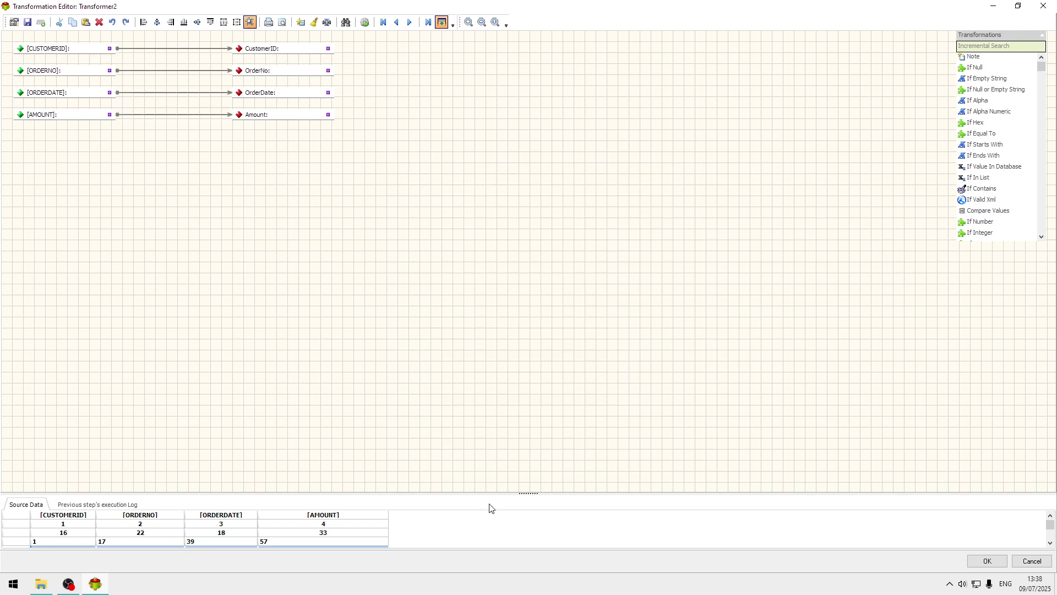
Enlarge the source data preview to check ORDERDATE, find Date Format by searching for date, and insert it between ORDERDATE and OrderDate
{"action": "left_click_drag", "start_coordinate": [497, 493], "coordinate": [456, 261]}
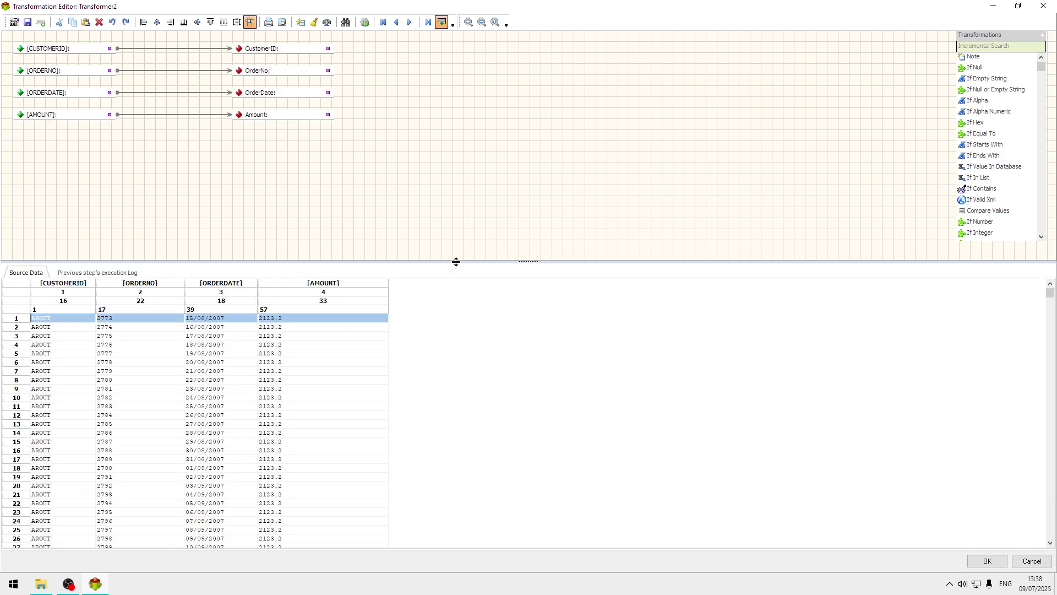
{"action": "left_click", "coordinate": [222, 354]}
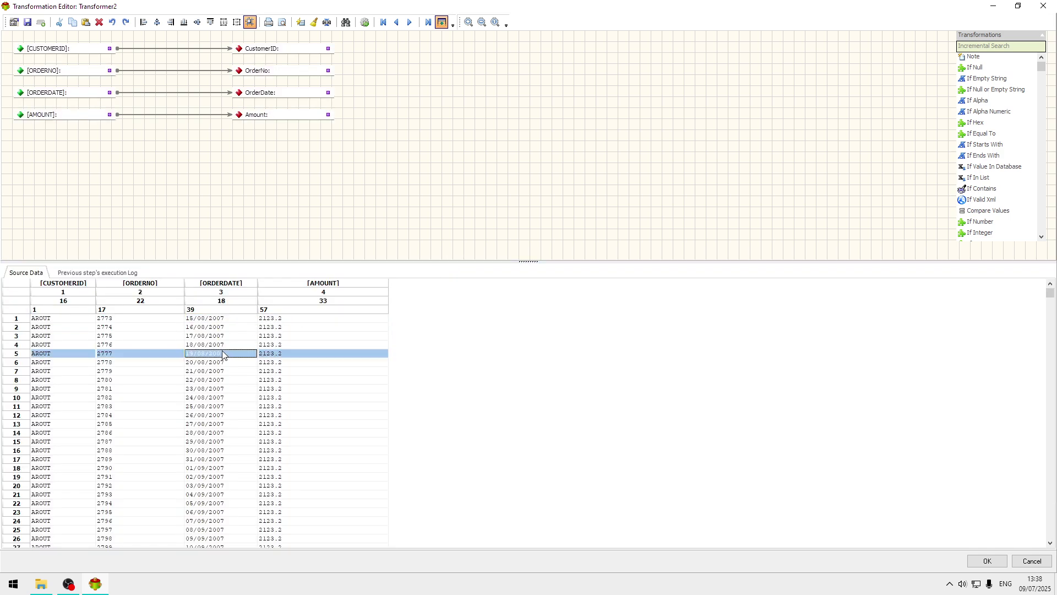
{"action": "left_click", "coordinate": [235, 319]}
{"action": "left_click", "coordinate": [1008, 46]}
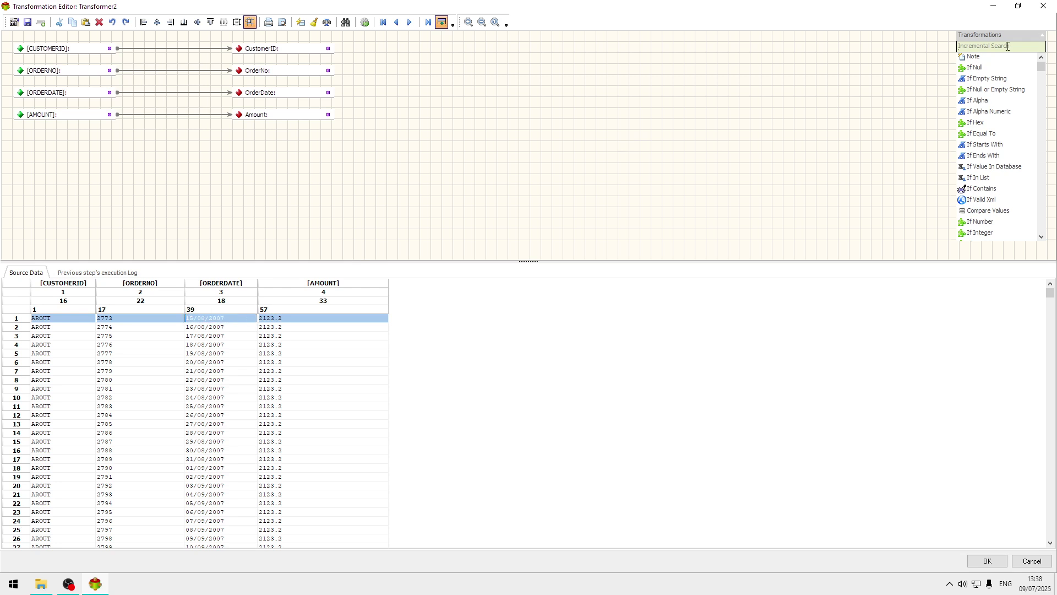
{"action": "type", "text": "date"}
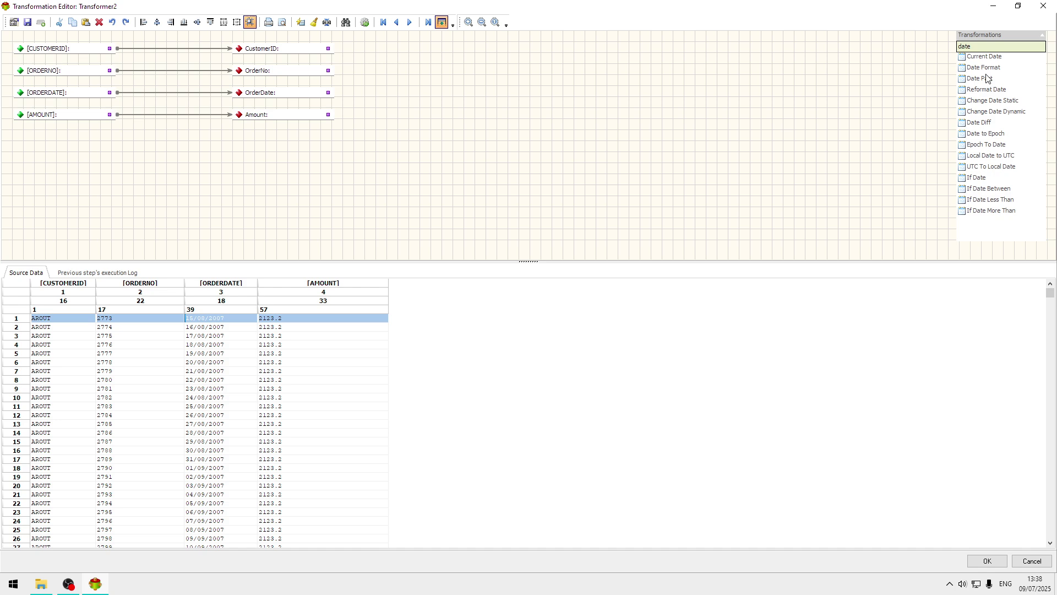
{"action": "left_click", "coordinate": [985, 71]}
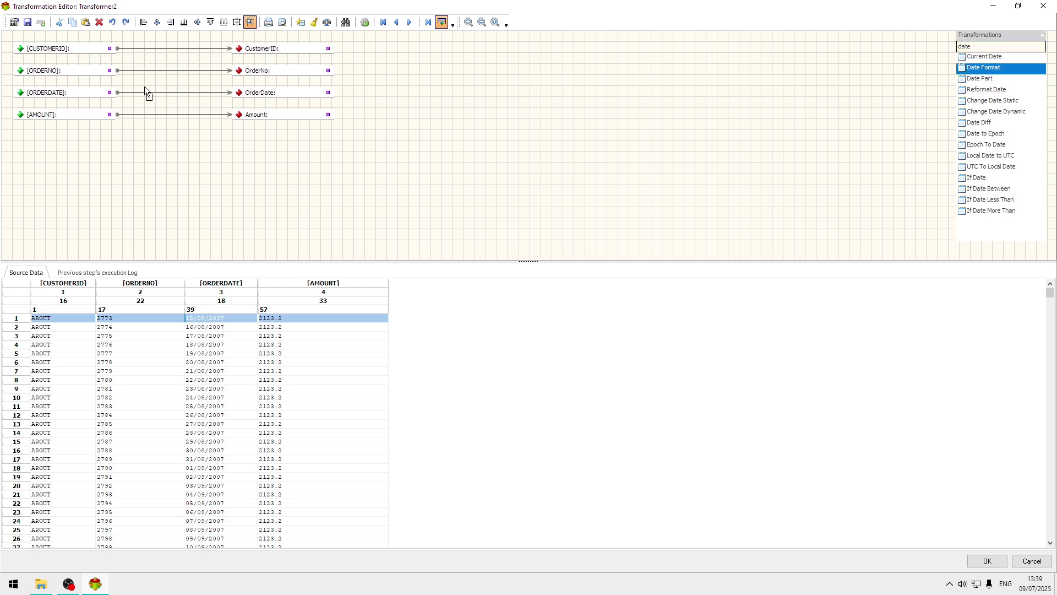
{"action": "left_click_drag", "start_coordinate": [145, 88], "coordinate": [145, 91]}
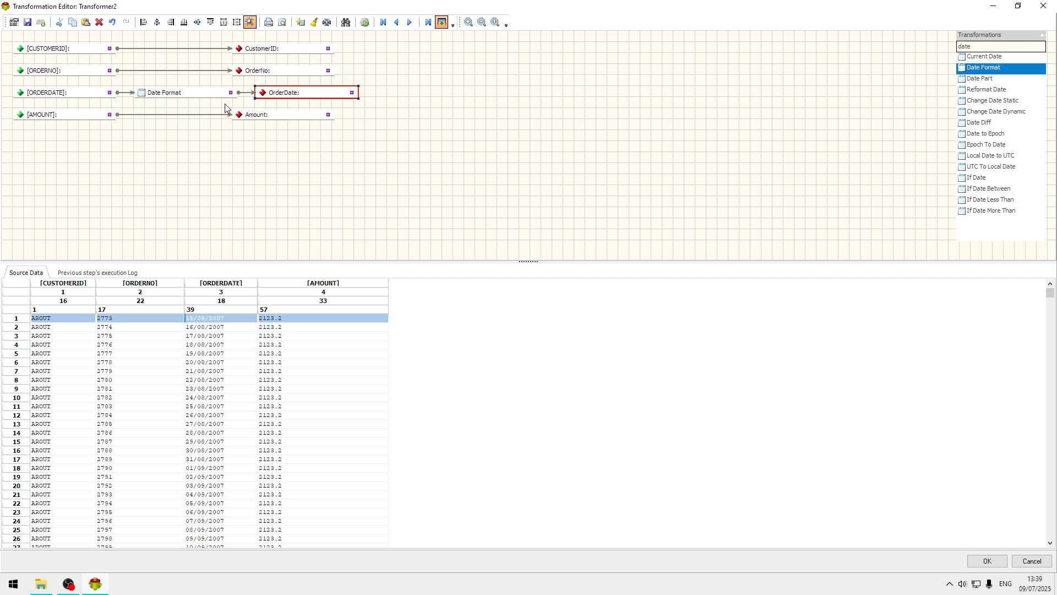
In the Date Format properties, replace the selected date format YYYY-MM-DD HH:NN:SS.FFF with DD/MM/YYYY and save
{"action": "double_click", "coordinate": [193, 95]}
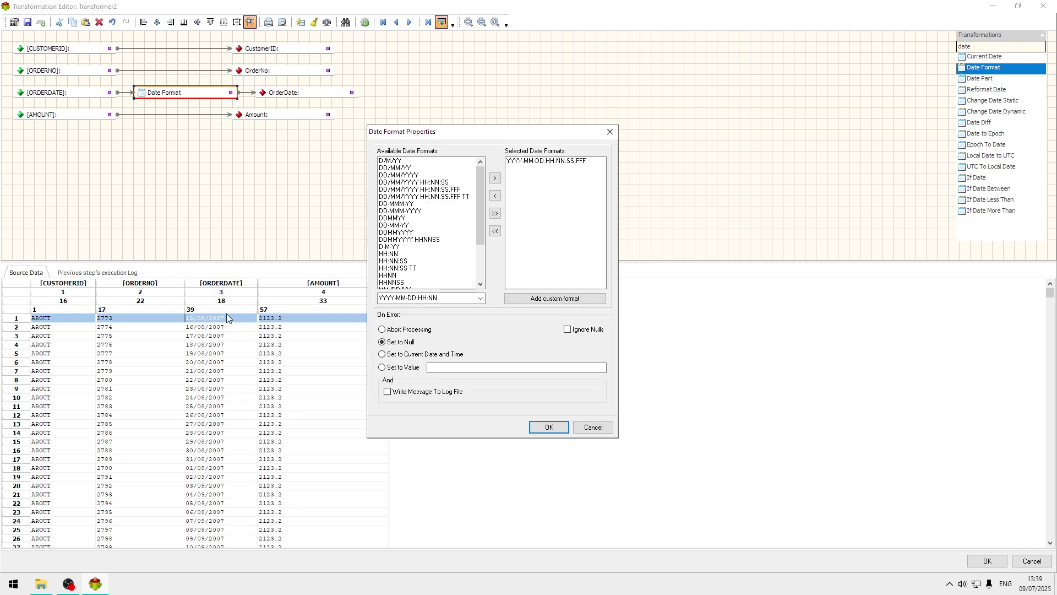
{"action": "left_click", "coordinate": [583, 195]}
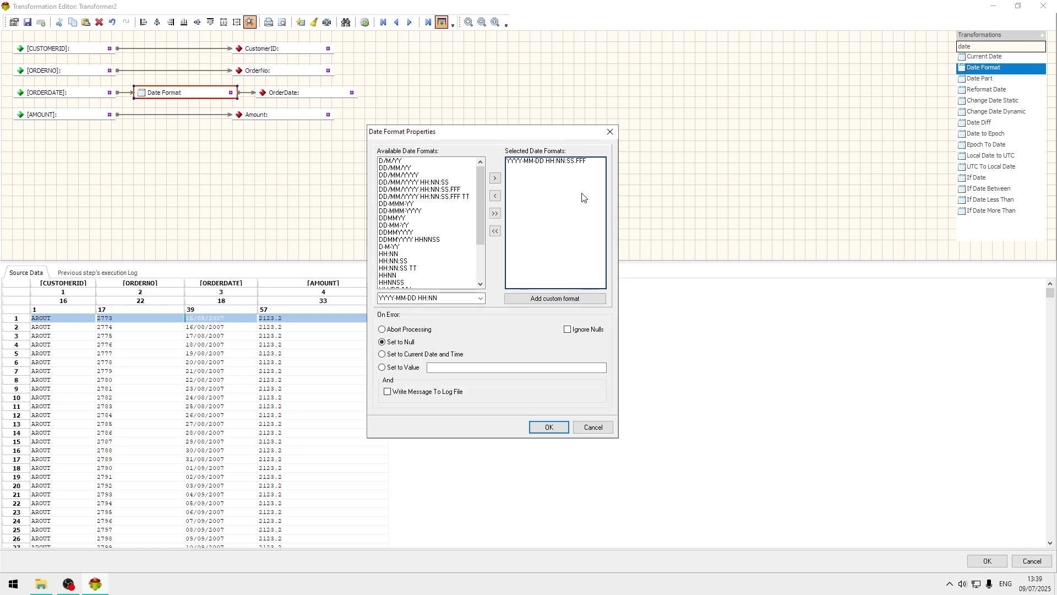
{"action": "double_click", "coordinate": [560, 163]}
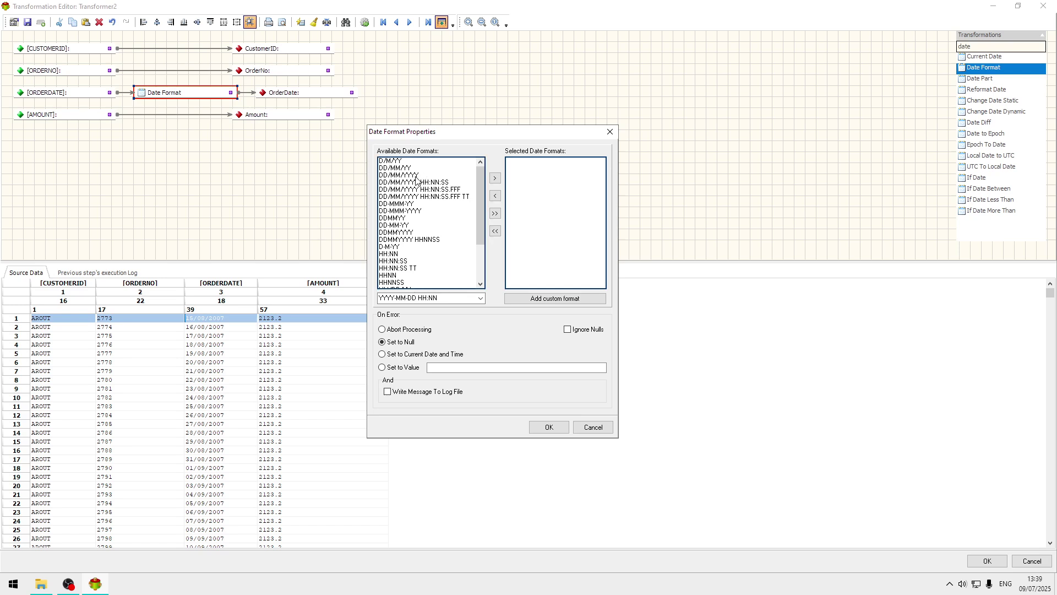
{"action": "left_click", "coordinate": [397, 175]}
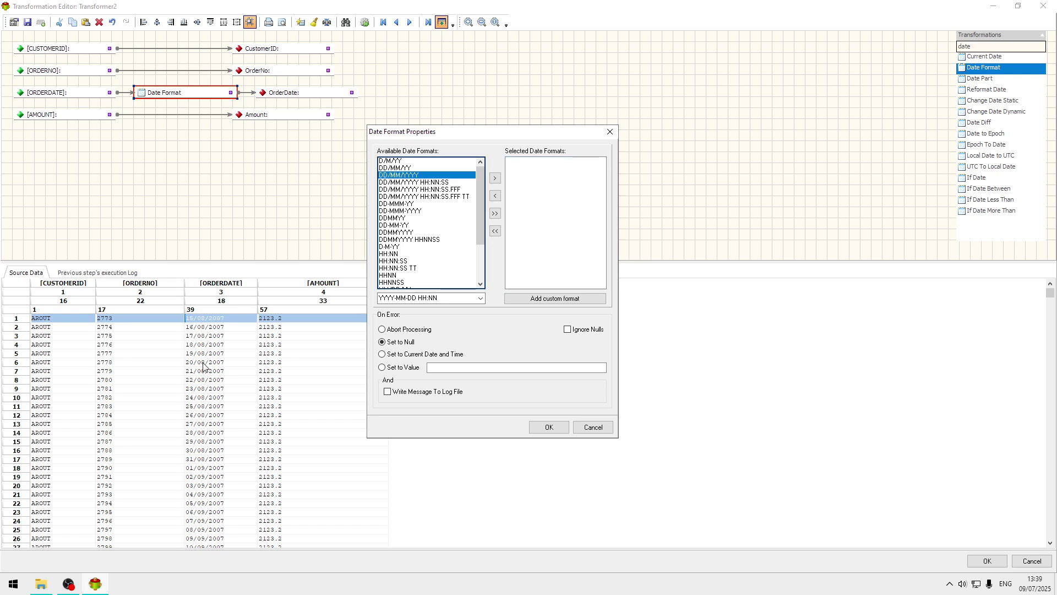
{"action": "left_click", "coordinate": [495, 177]}
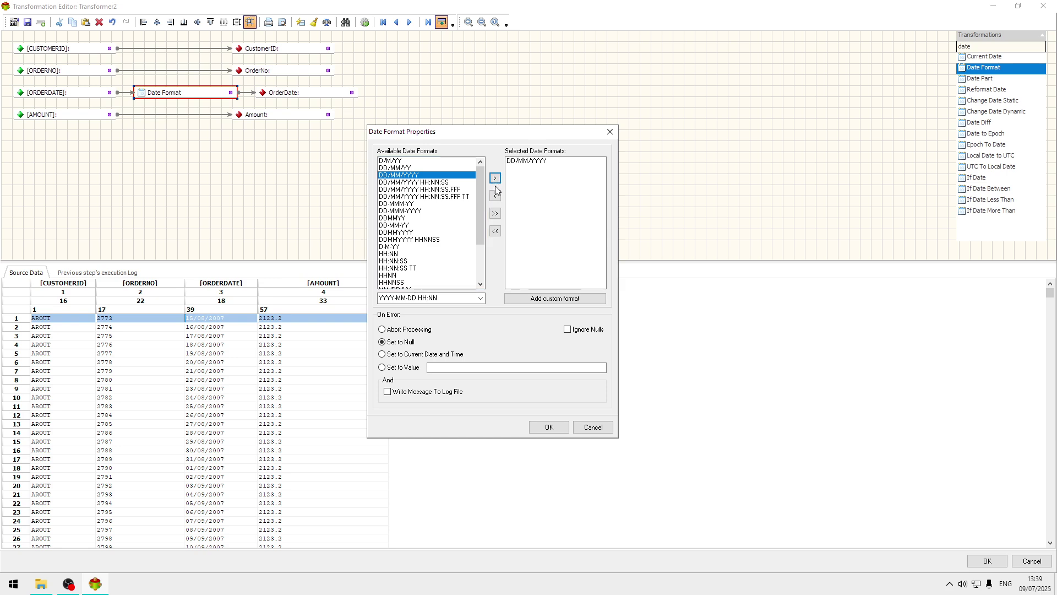
{"action": "left_click", "coordinate": [550, 429]}
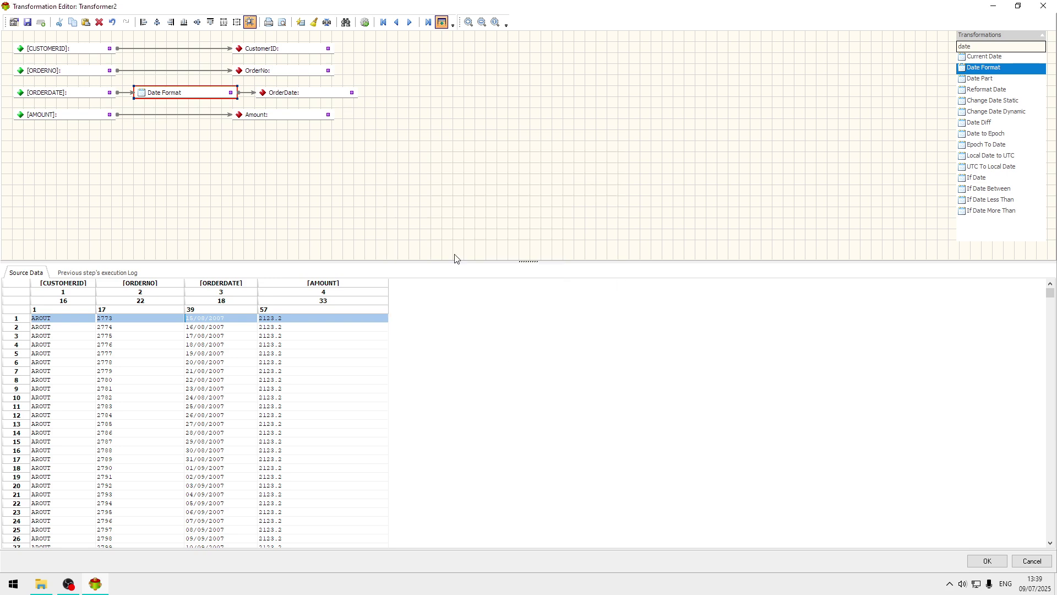
Preview the calculated field values to check the OrderDate conversion, then return to the field-name view
{"action": "left_click", "coordinate": [365, 23]}
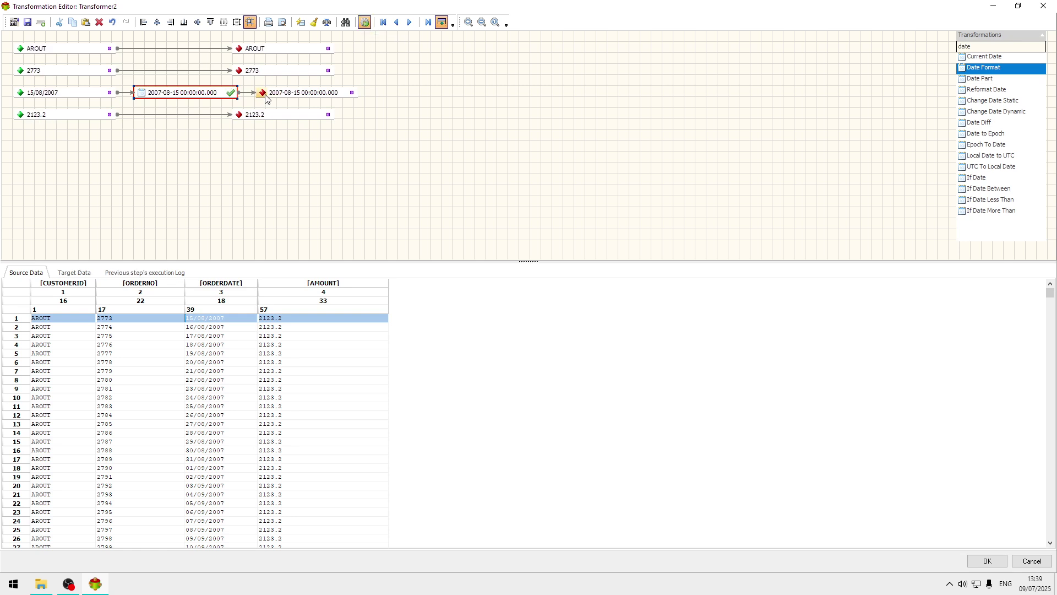
{"action": "mouse_move", "coordinate": [293, 97]}
{"action": "left_click", "coordinate": [364, 23]}
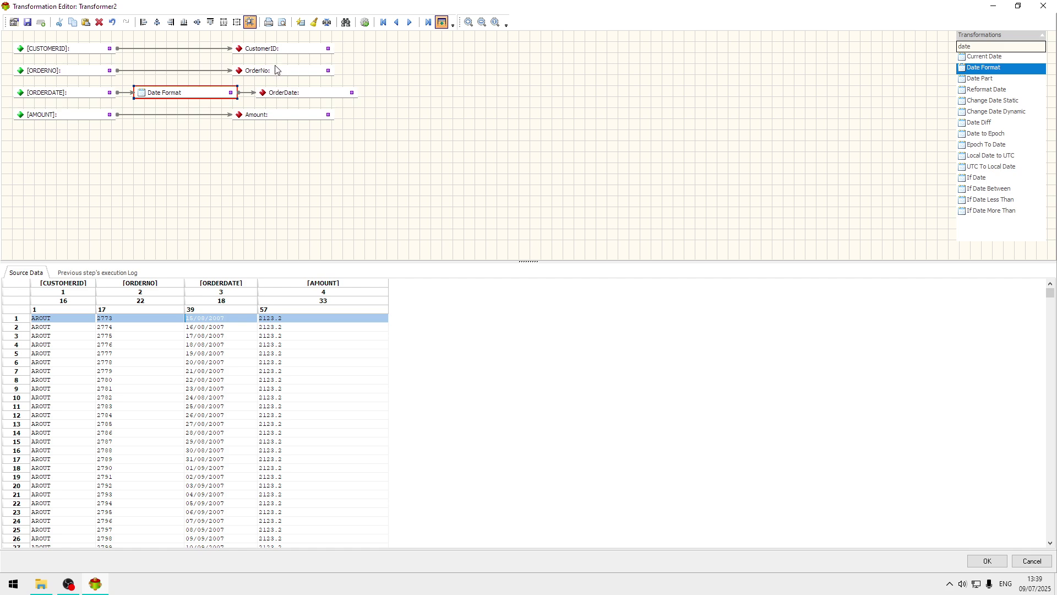
Shift the CustomerID, OrderNo, OrderDate and Amount target fields slightly further from the source fields and save the Transformer mapping
{"action": "left_click_drag", "start_coordinate": [288, 75], "coordinate": [307, 99]}
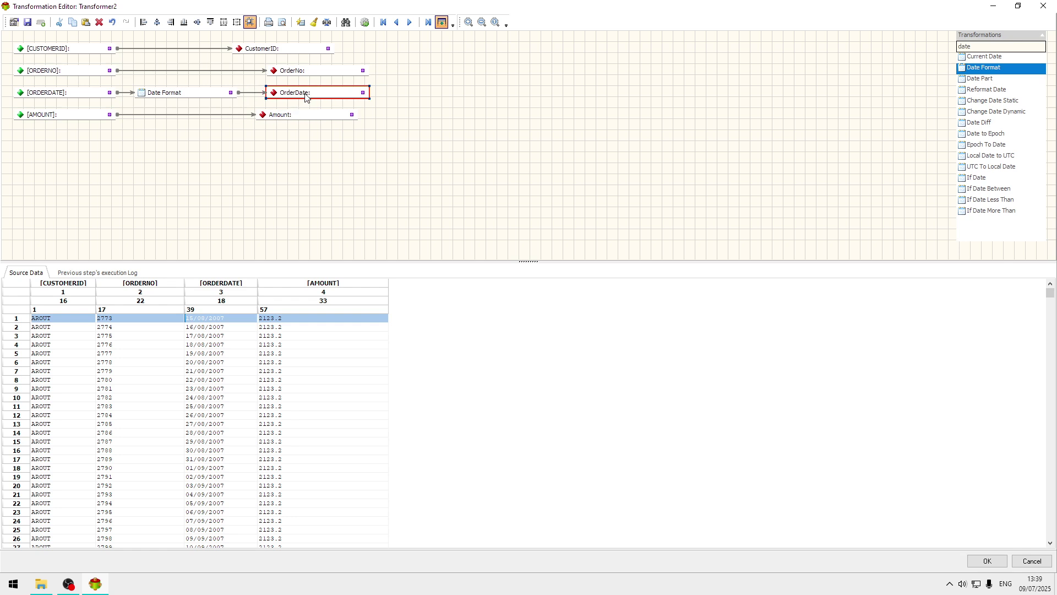
{"action": "left_click_drag", "start_coordinate": [272, 50], "coordinate": [295, 52]}
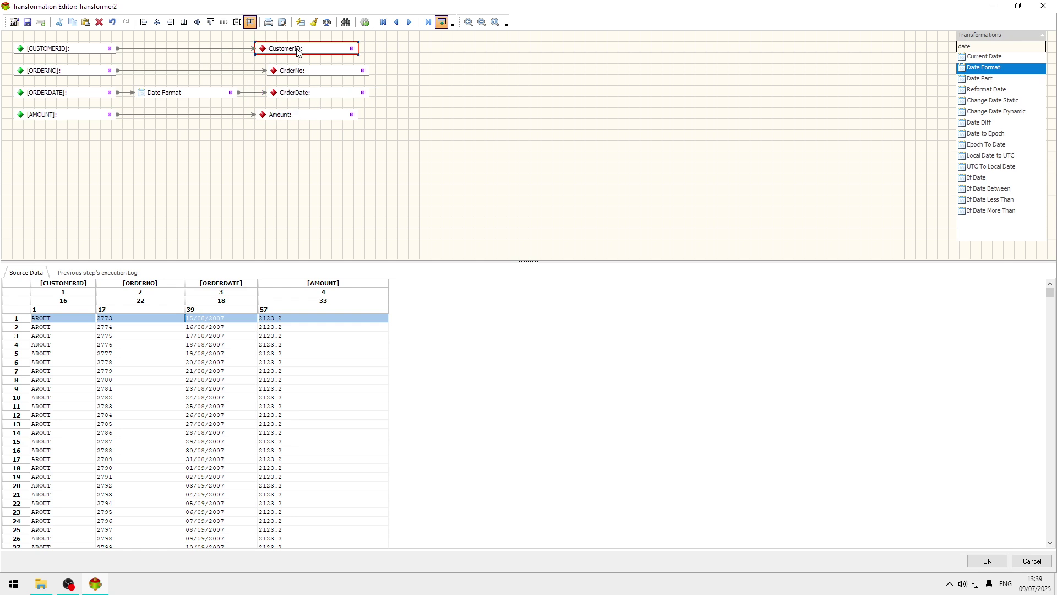
{"action": "left_click", "coordinate": [986, 561]}
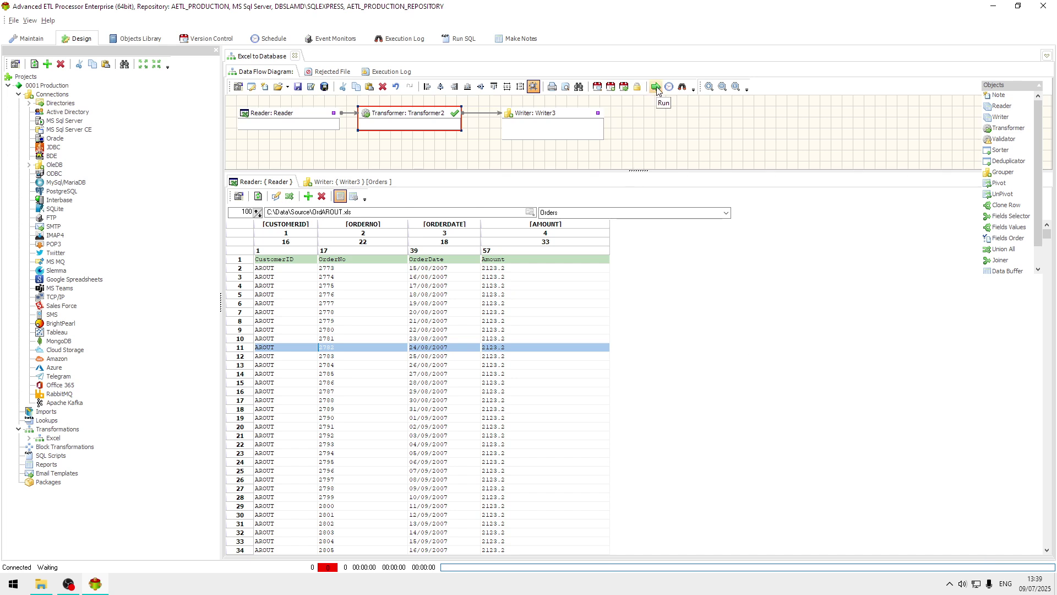
Run the transformation, dismiss the execution log and refresh the Writer's Orders preview to check the loaded records
{"action": "left_click", "coordinate": [656, 87]}
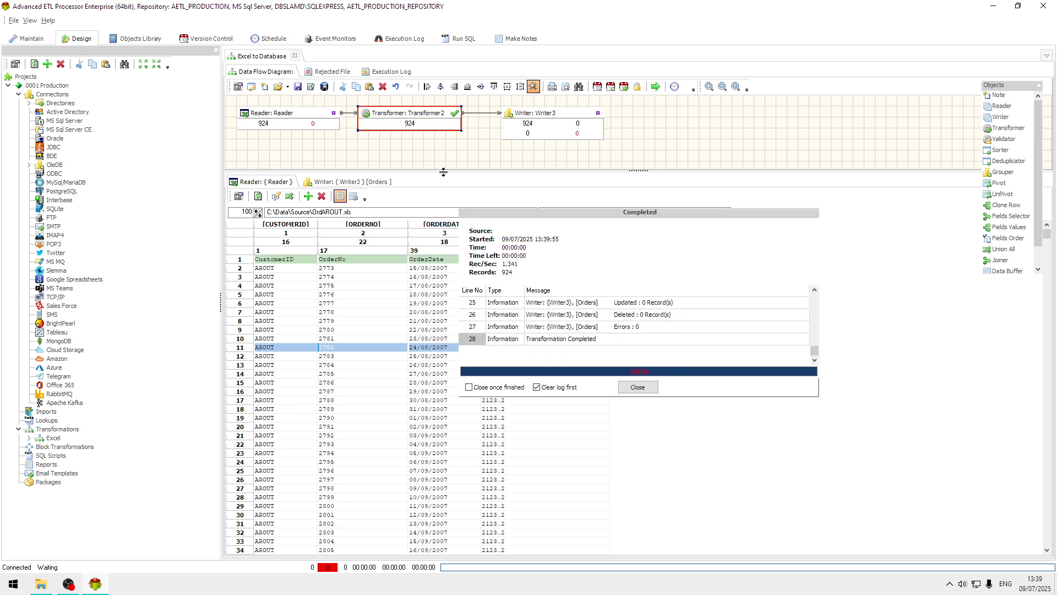
{"action": "left_click", "coordinate": [643, 387]}
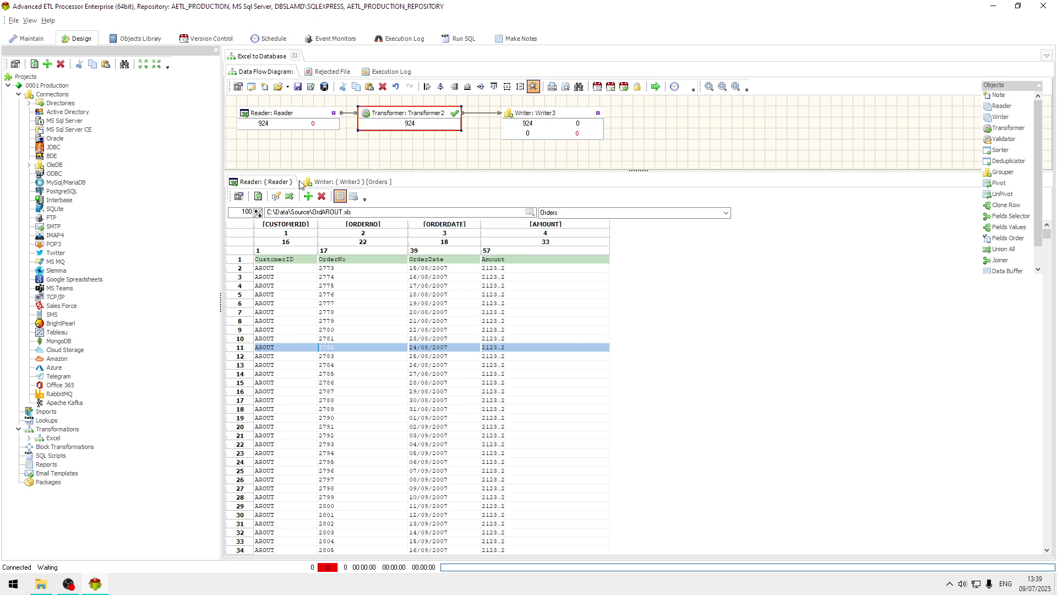
{"action": "left_click", "coordinate": [339, 182]}
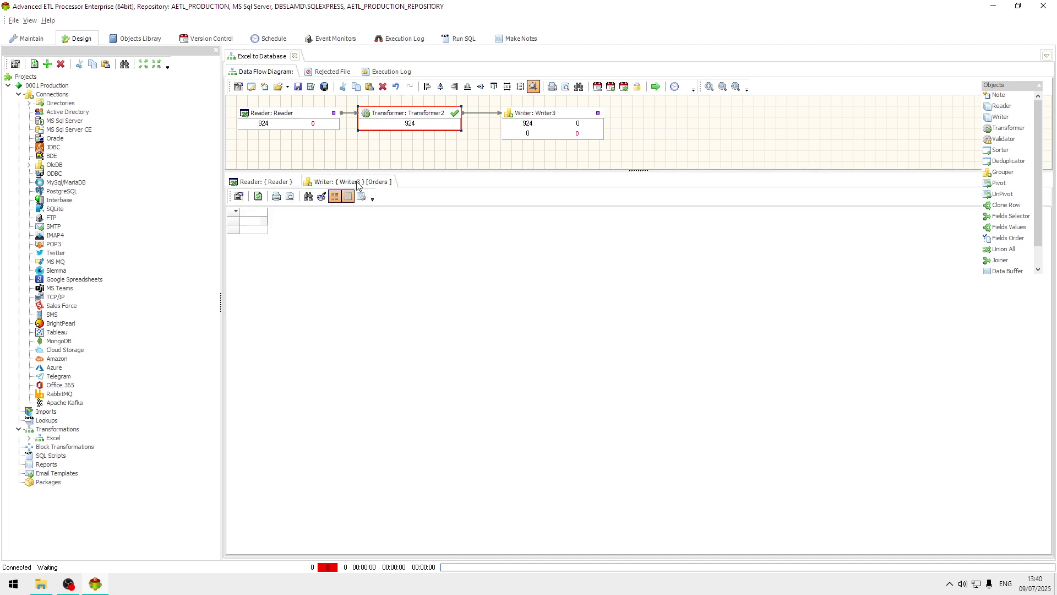
{"action": "left_click", "coordinate": [258, 197]}
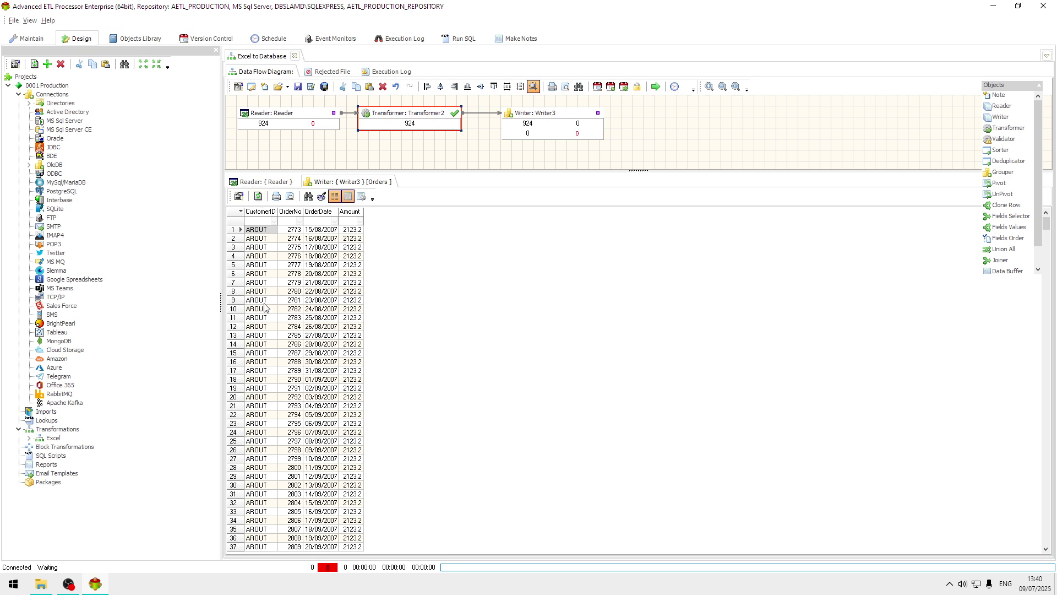
{"action": "left_click", "coordinate": [261, 241]}
Copy the target table name Orders from the Writer's Ole DB properties and close them without saving
{"action": "double_click", "coordinate": [566, 121]}
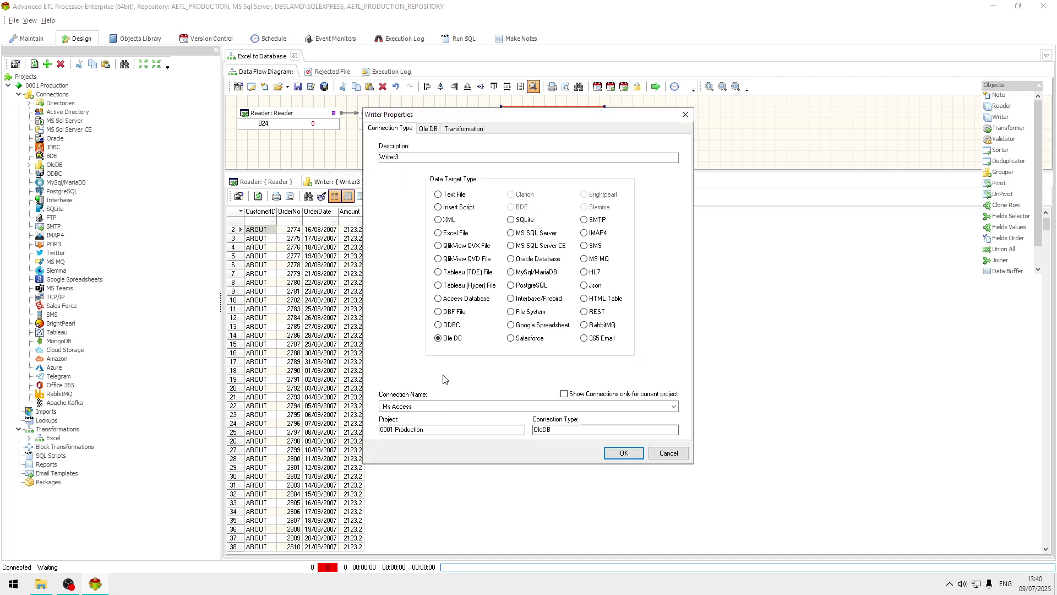
{"action": "left_click", "coordinate": [428, 130]}
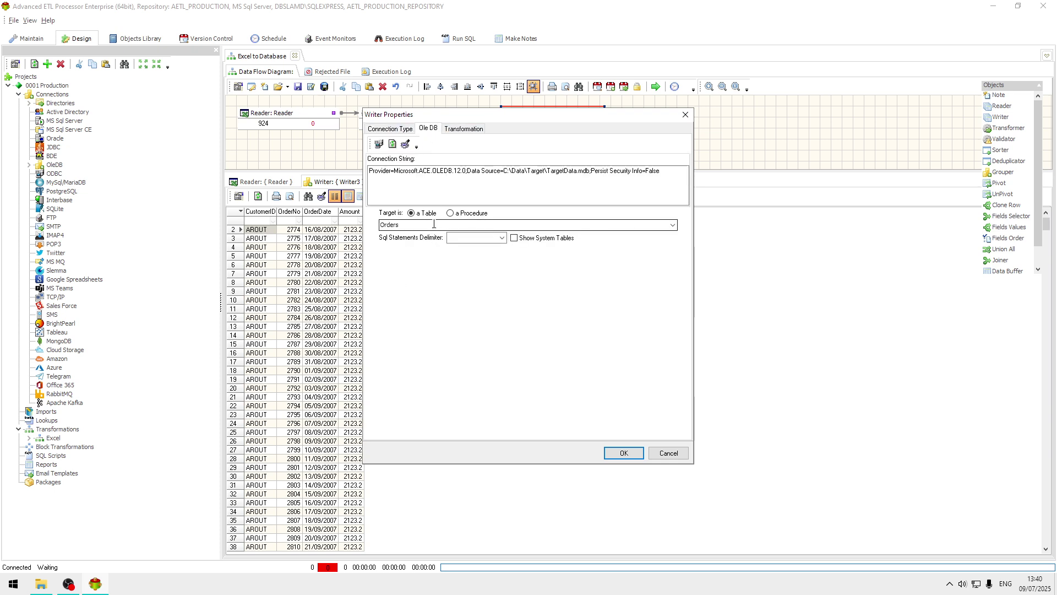
{"action": "left_click", "coordinate": [434, 224]}
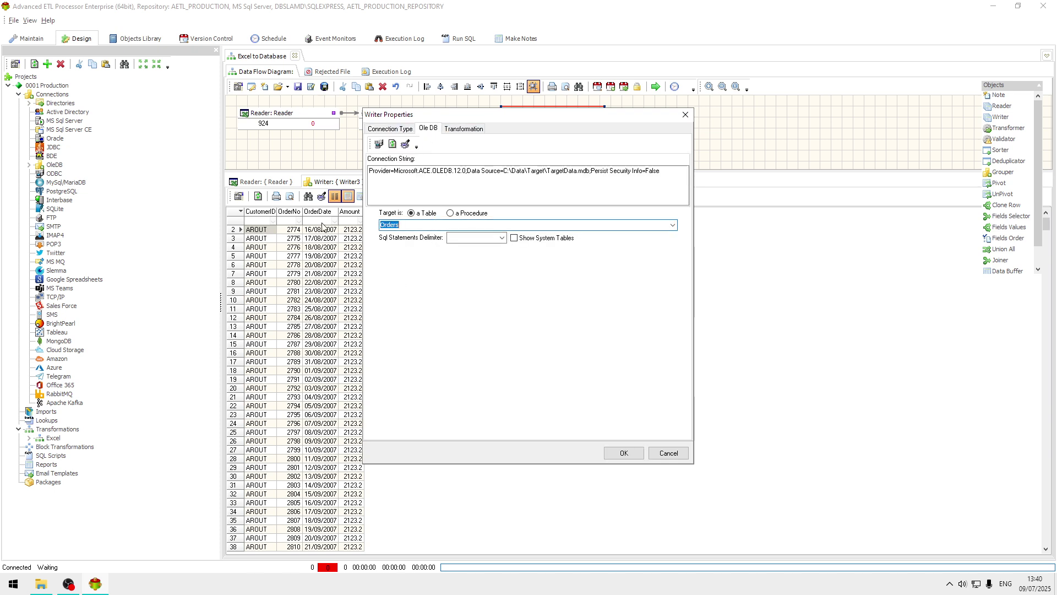
{"action": "left_click", "coordinate": [677, 455]}
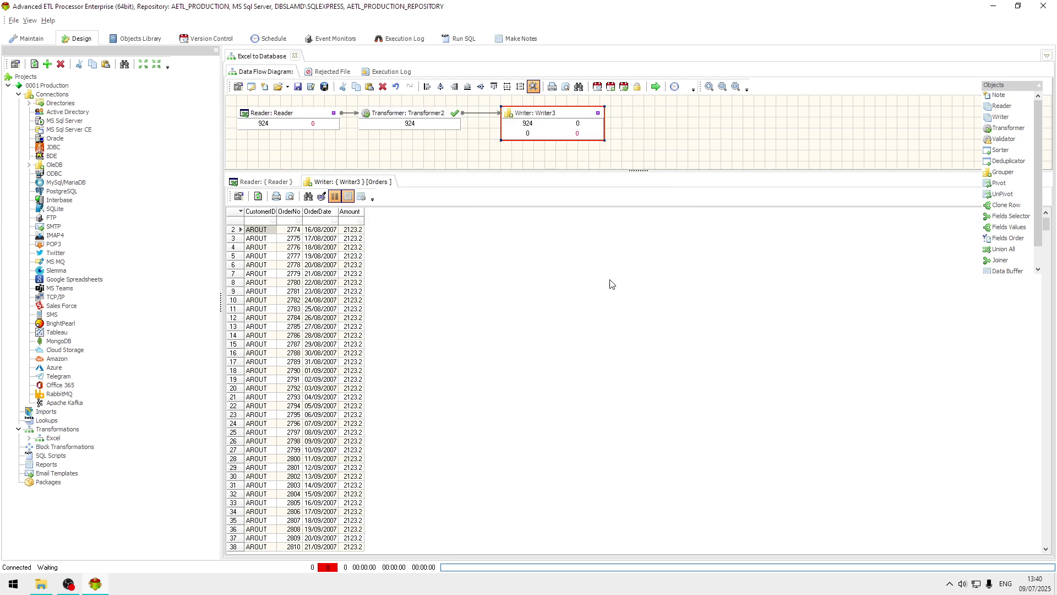
Give the Writer a Sql Before script reading "delete from Orders" and save it
{"action": "right_click", "coordinate": [572, 112]}
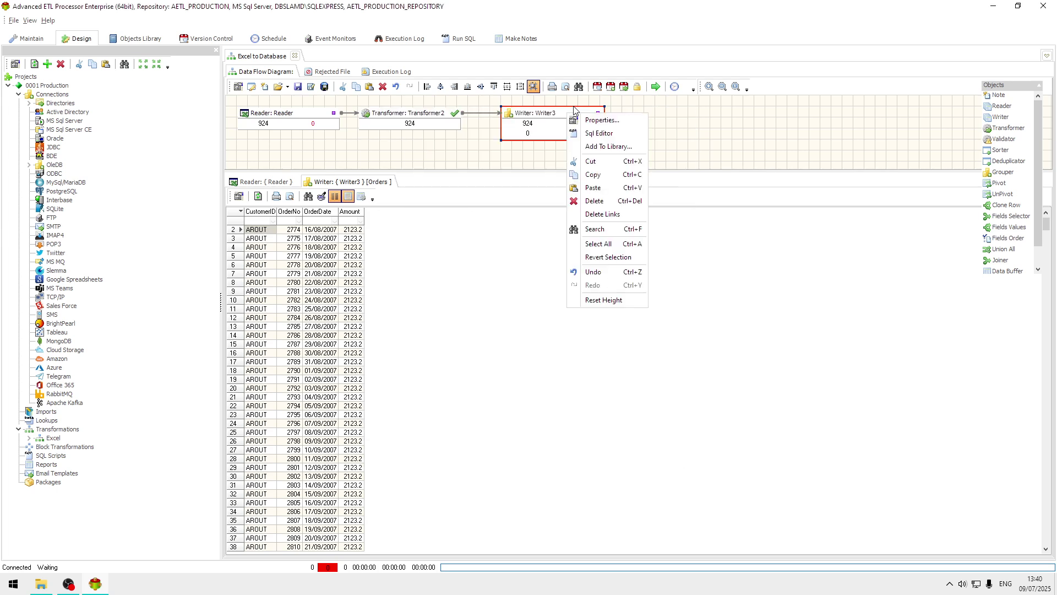
{"action": "left_click", "coordinate": [603, 137]}
{"action": "left_click", "coordinate": [131, 61]}
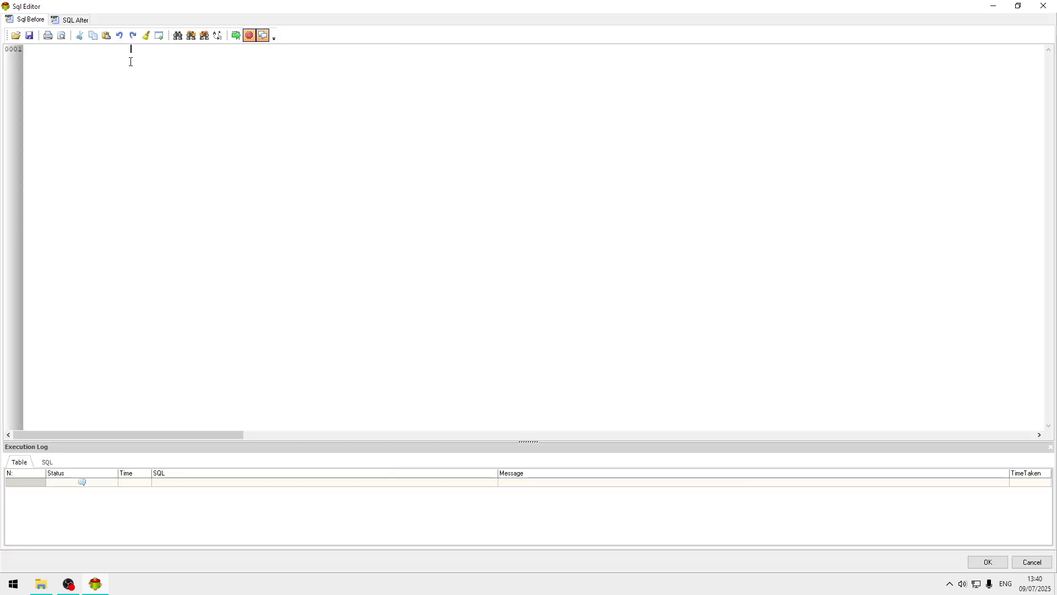
{"action": "type", "text": "Orders"}
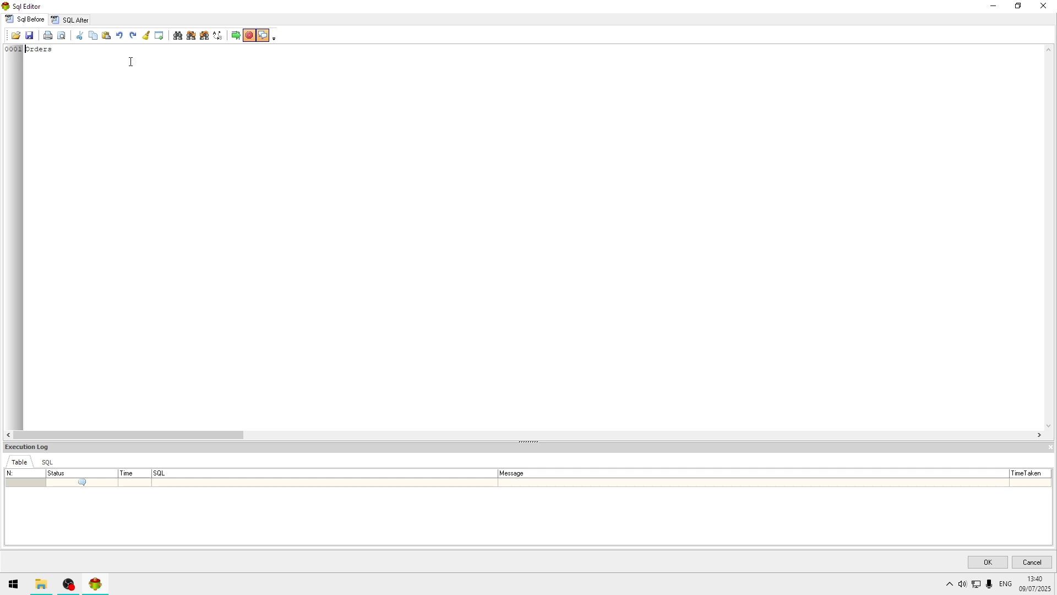
{"action": "type", "text": "delete from"}
{"action": "key", "text": "End"}
{"action": "key", "text": "Home"}
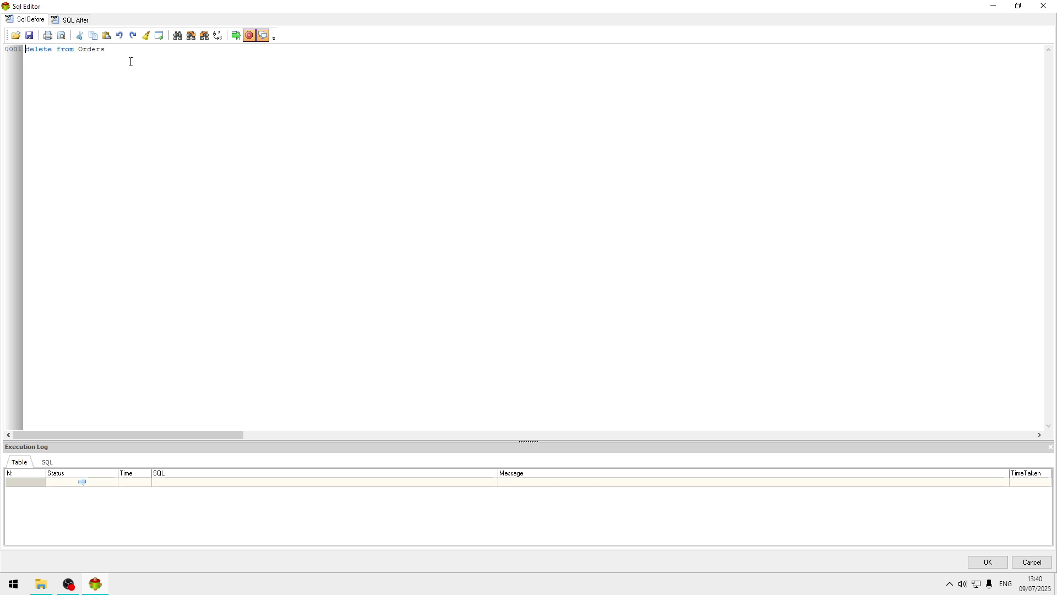
{"action": "left_click", "coordinate": [998, 561]}
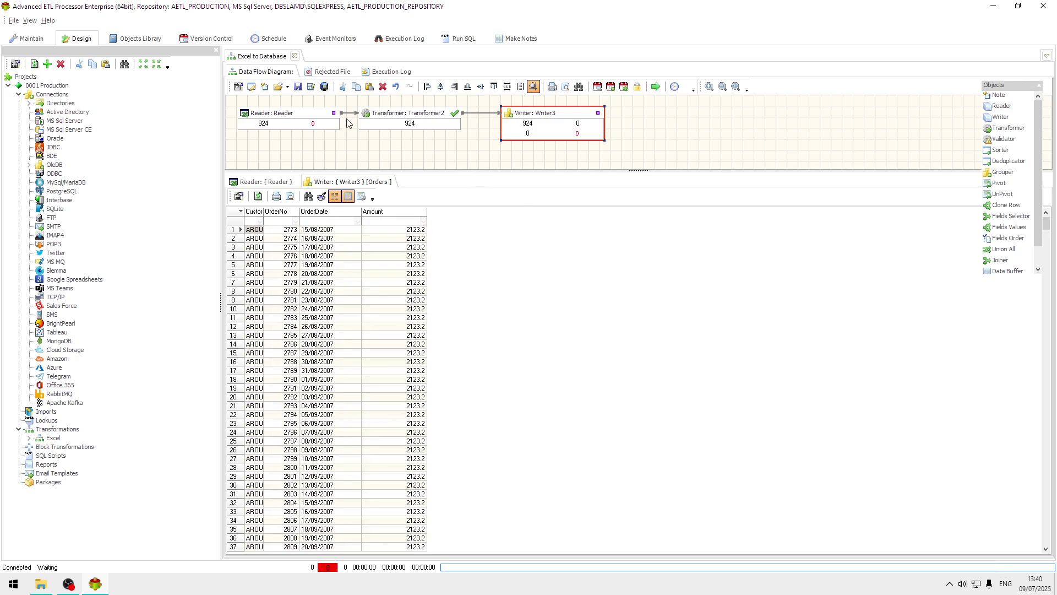
Make the Reader find Excel files to load by the mask *.xls and save its properties
{"action": "left_click", "coordinate": [306, 119]}
{"action": "double_click", "coordinate": [306, 118]}
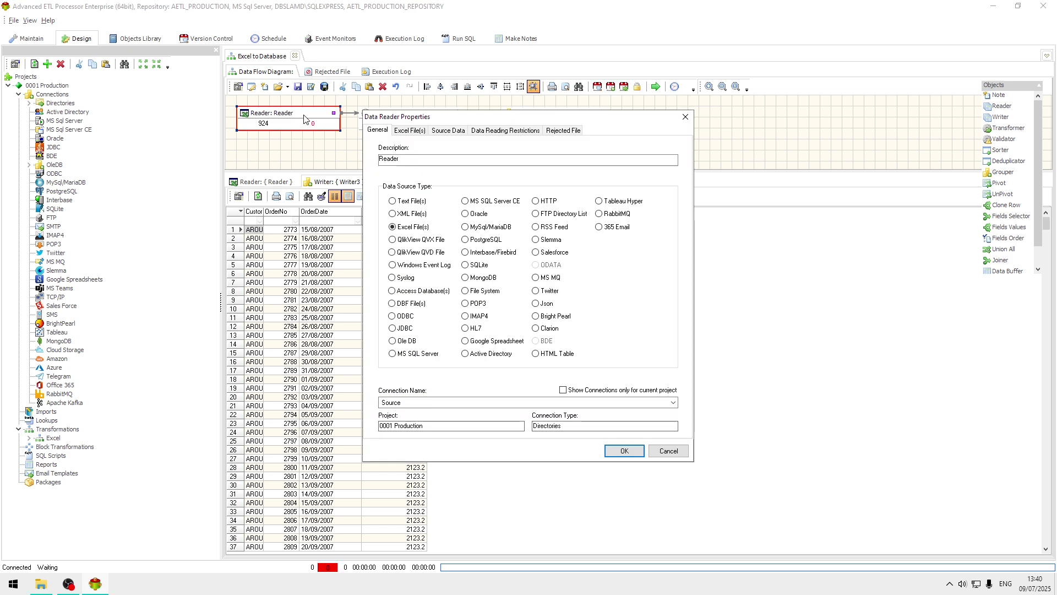
{"action": "left_click", "coordinate": [414, 131]}
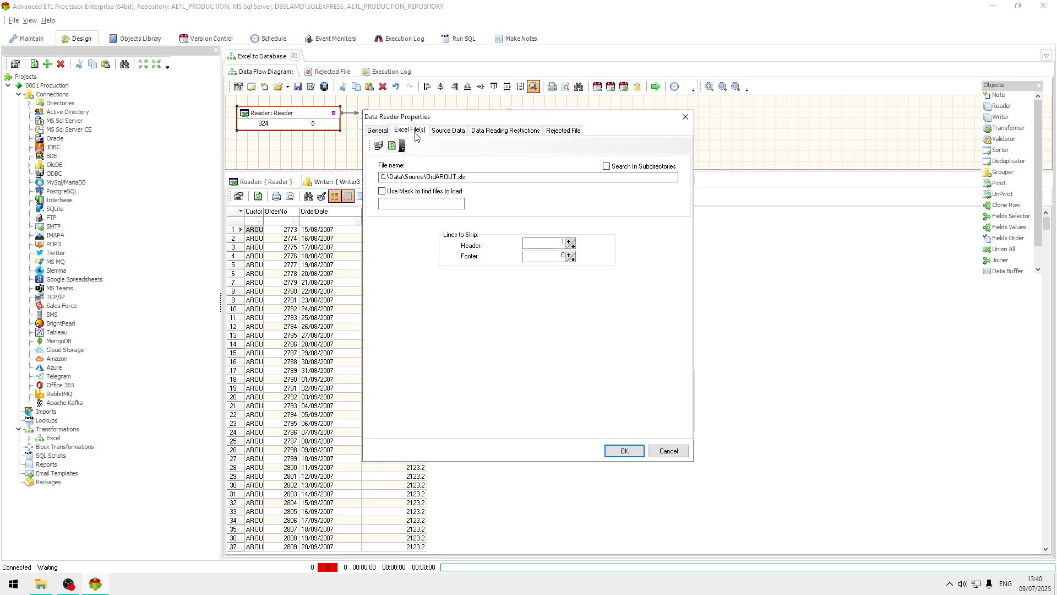
{"action": "left_click", "coordinate": [414, 193]}
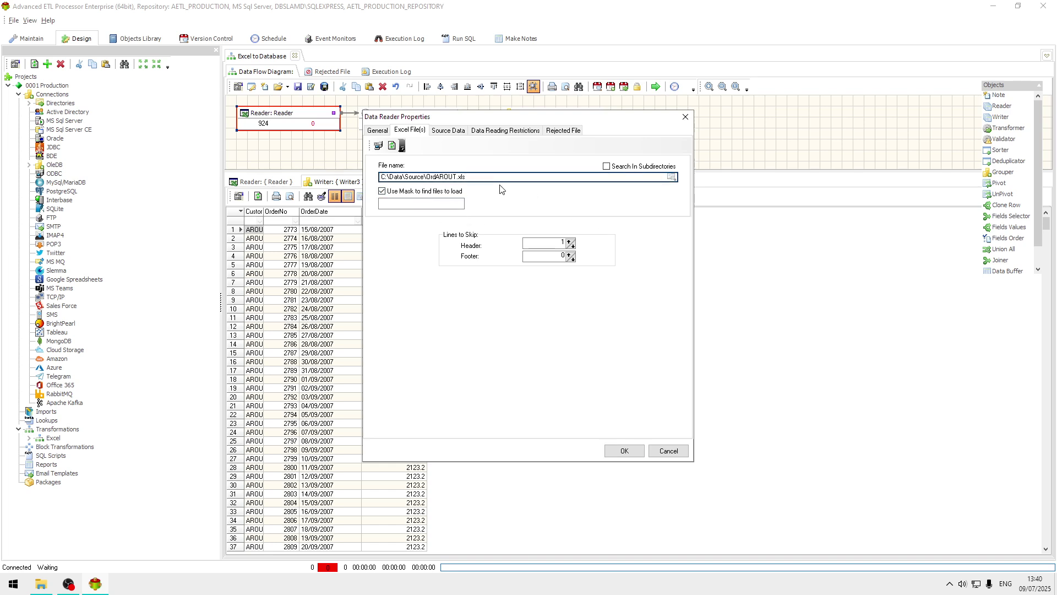
{"action": "key", "text": "ctrl+shift+Left"}
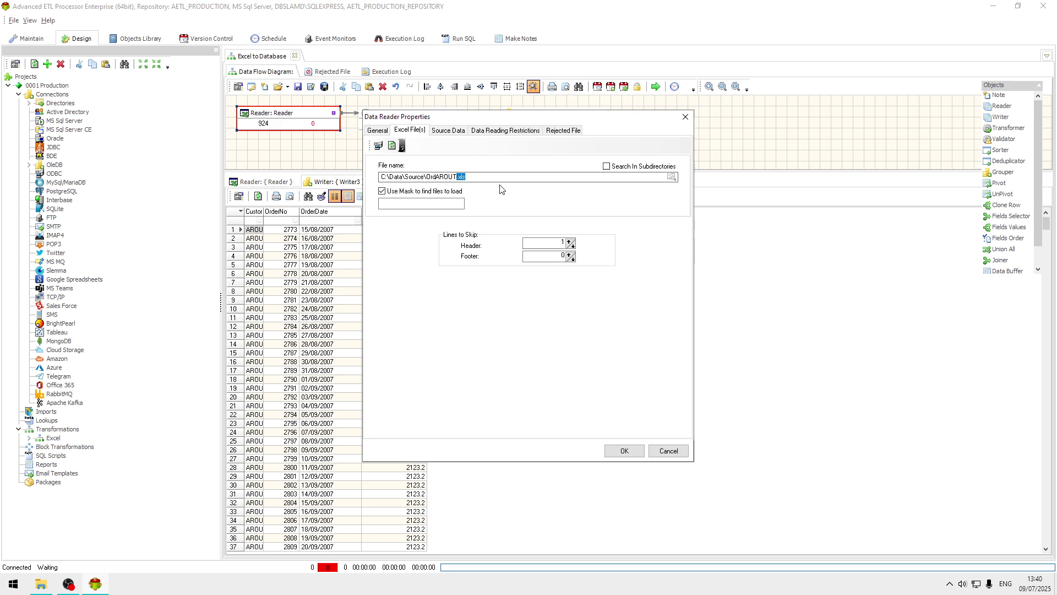
{"action": "left_click", "coordinate": [443, 205]}
{"action": "left_click", "coordinate": [632, 455]}
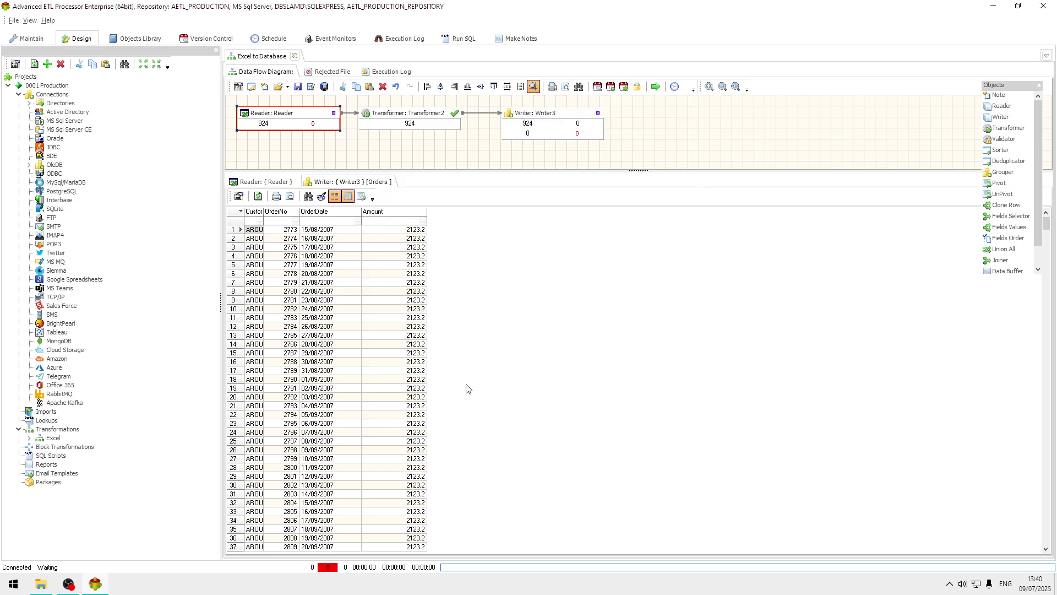
Reopen the Reader properties to review the Excel file mask and the source sheet selection, then close them without saving
{"action": "left_click", "coordinate": [327, 318]}
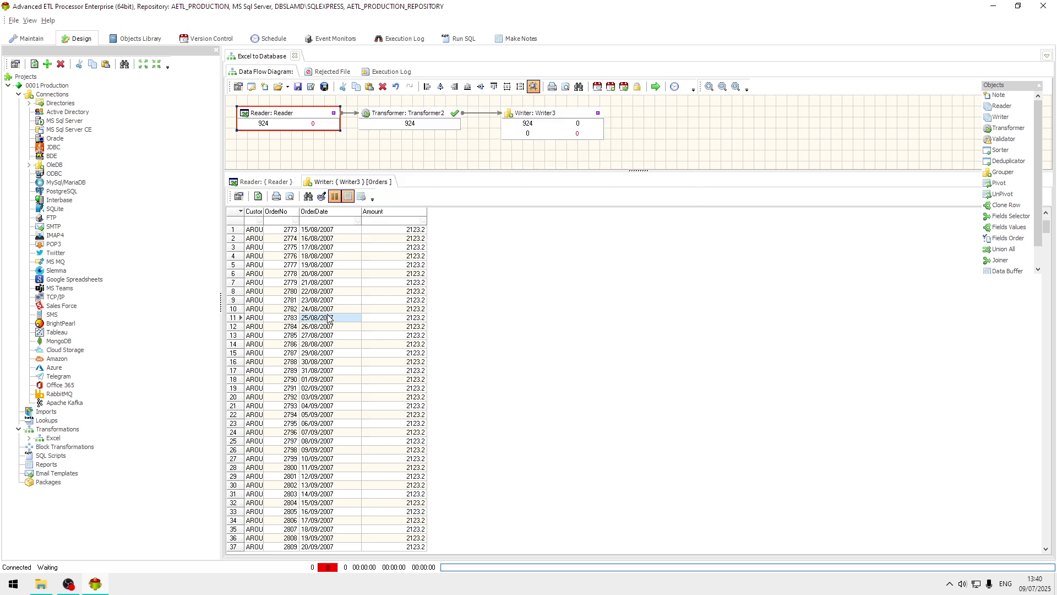
{"action": "double_click", "coordinate": [297, 115]}
{"action": "left_click", "coordinate": [416, 133]}
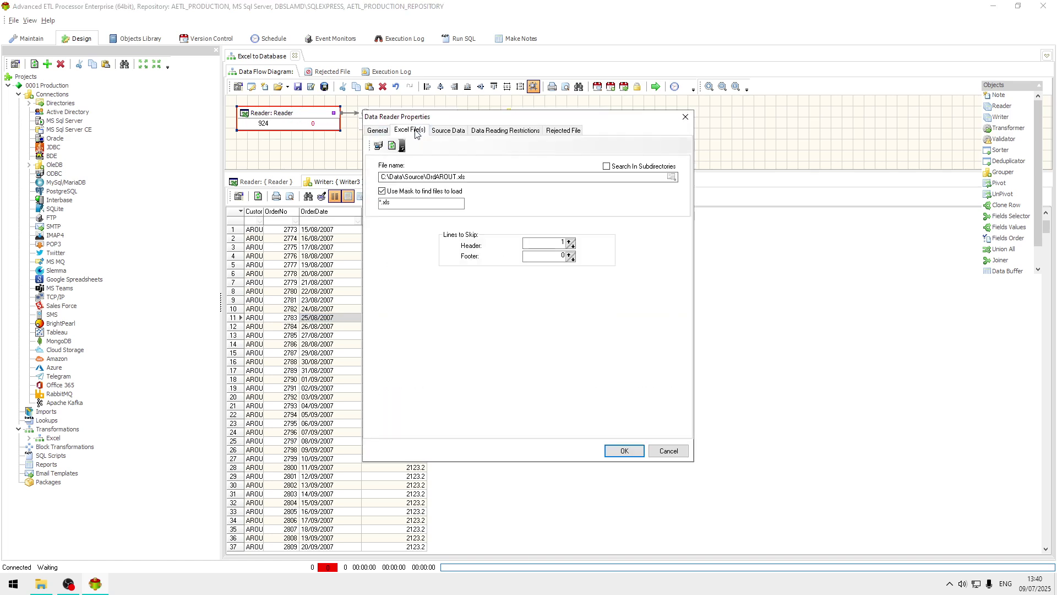
{"action": "left_click", "coordinate": [448, 131]}
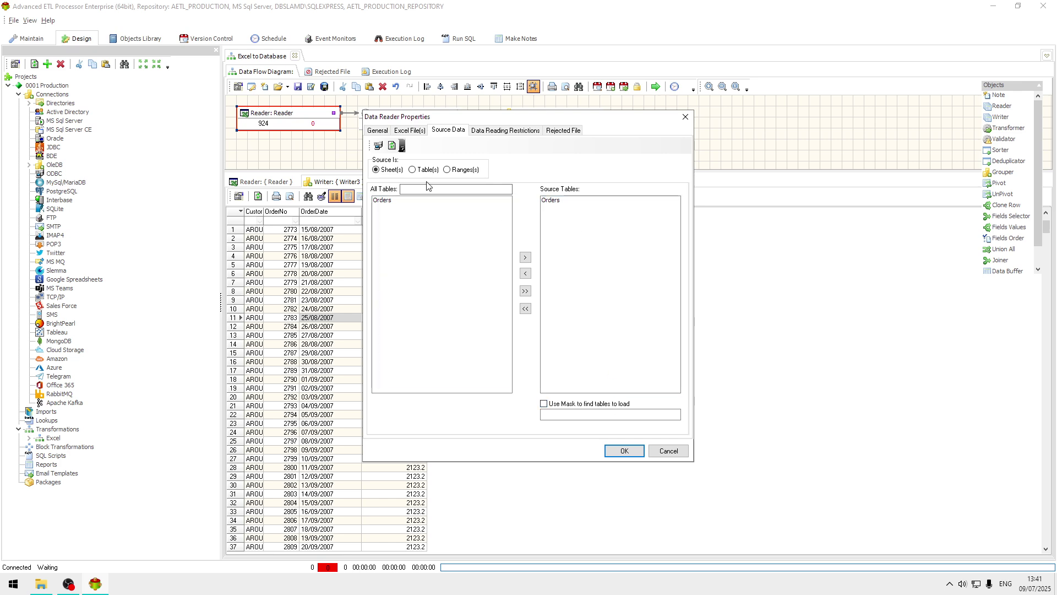
{"action": "left_click", "coordinate": [669, 451]}
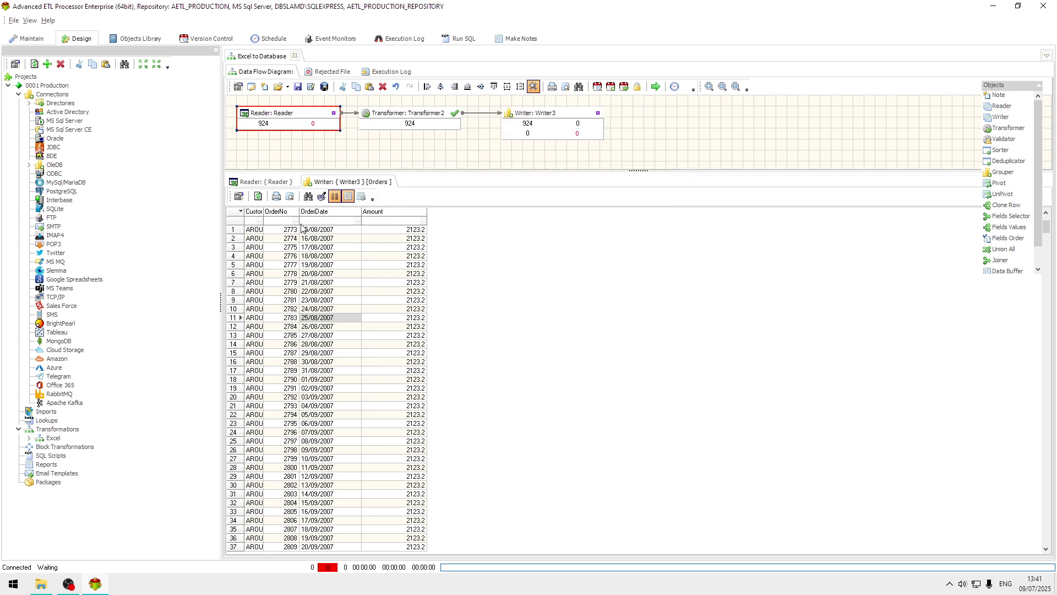
Show the Reader's source data preview and run the transformation again for all files matching the mask
{"action": "left_click", "coordinate": [278, 183]}
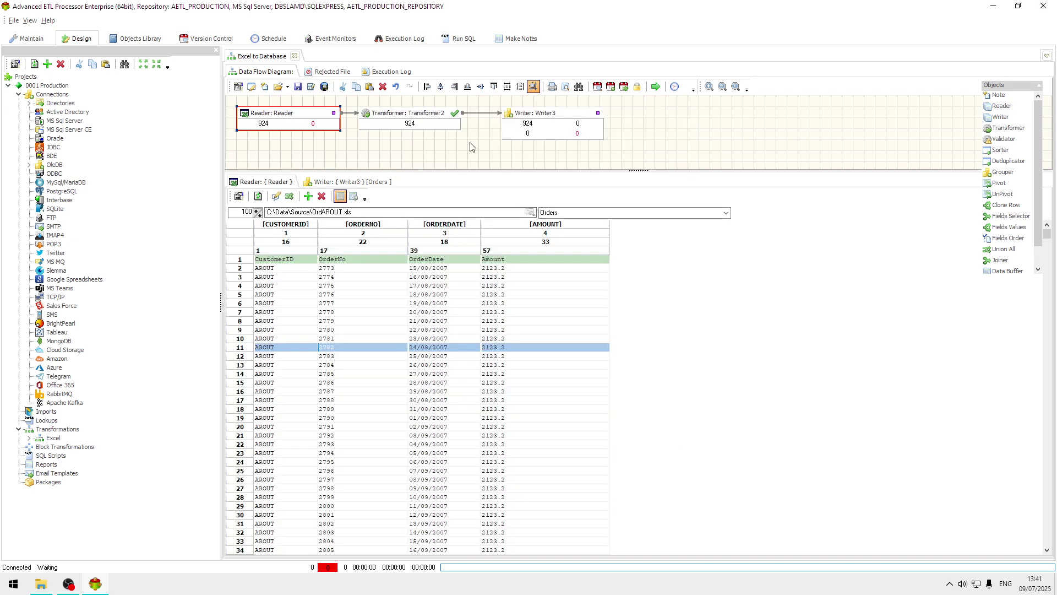
{"action": "left_click", "coordinate": [655, 88]}
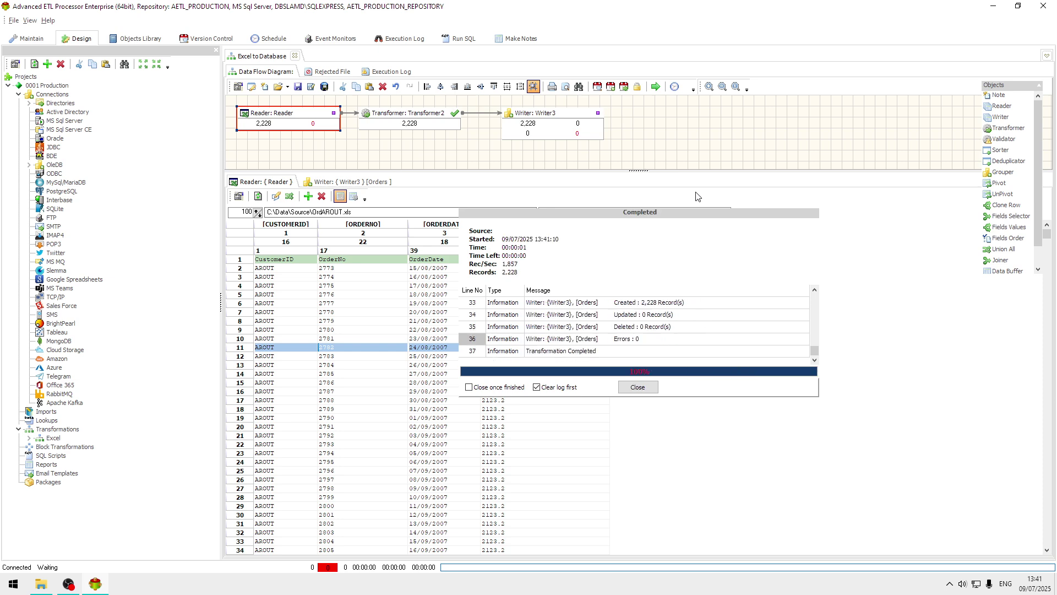
Close the completed run report and review the Writer's connection type and Ole DB target table settings
{"action": "left_click", "coordinate": [638, 387]}
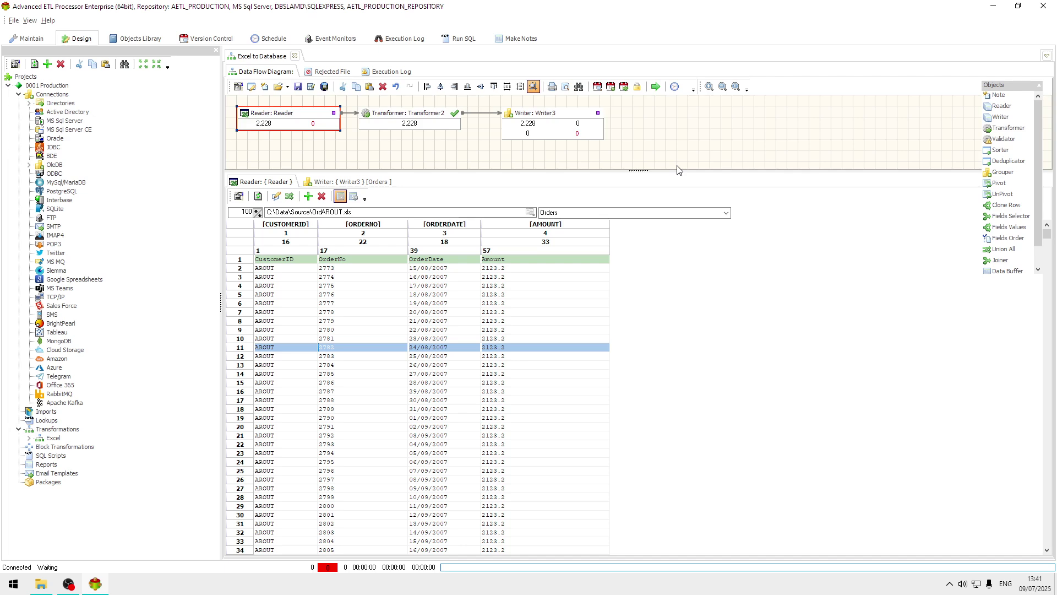
{"action": "left_click", "coordinate": [354, 182]}
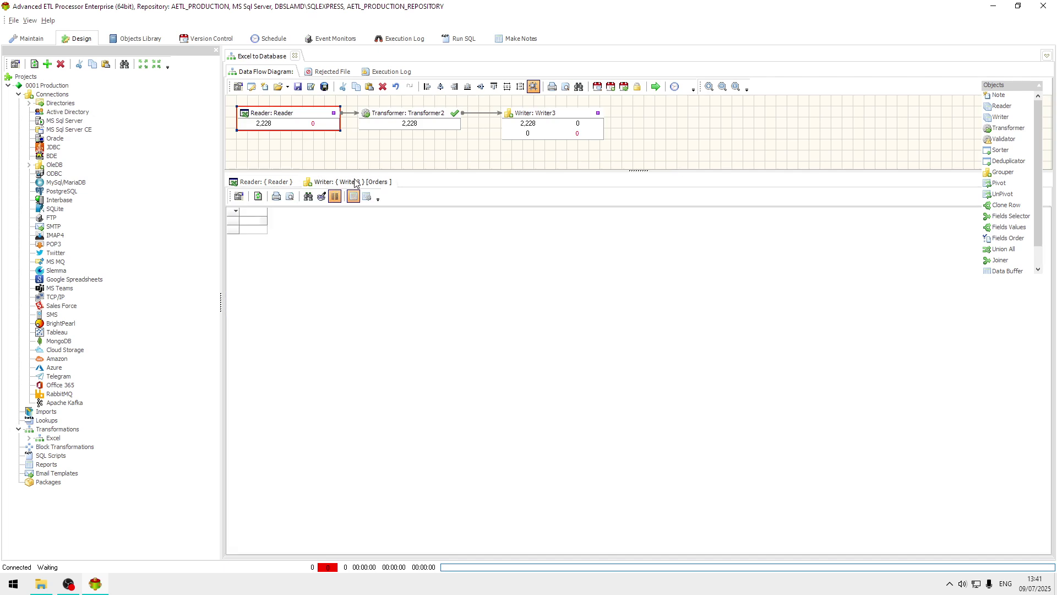
{"action": "left_click", "coordinate": [559, 114]}
{"action": "double_click", "coordinate": [559, 114]}
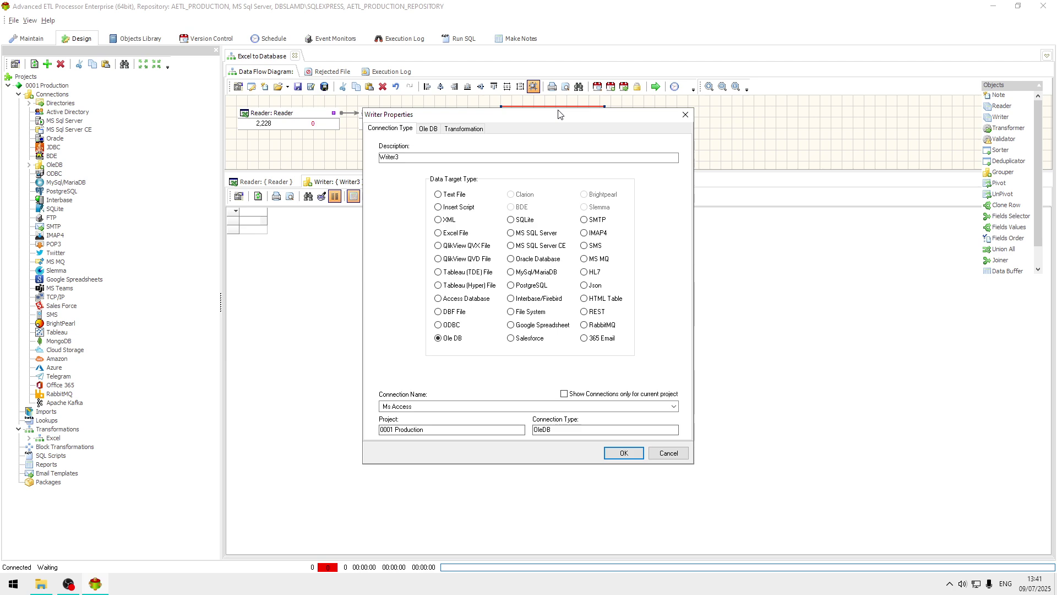
{"action": "left_click", "coordinate": [435, 129]}
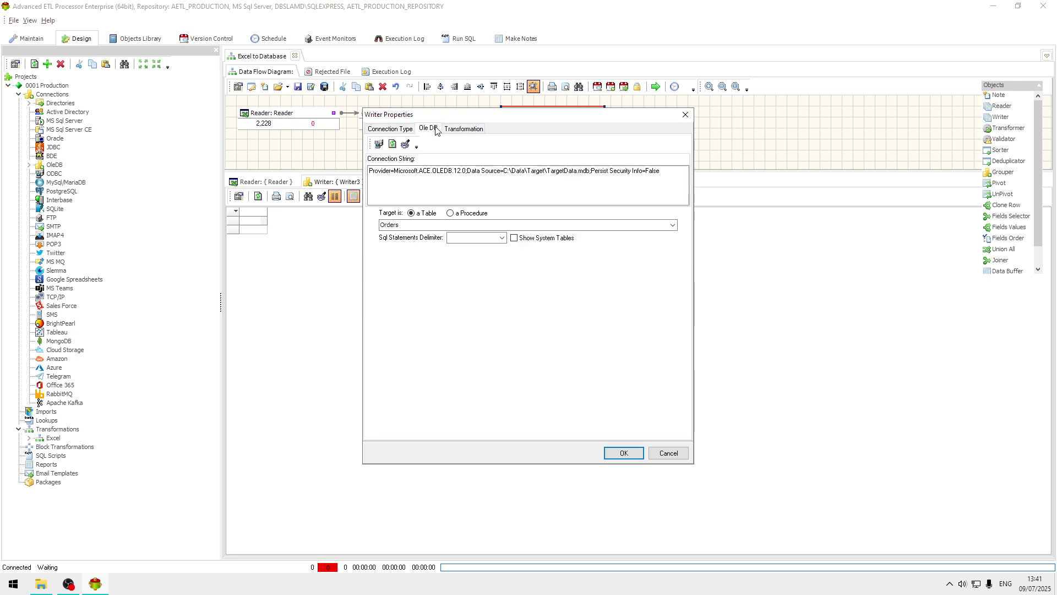
{"action": "left_click", "coordinate": [405, 127]}
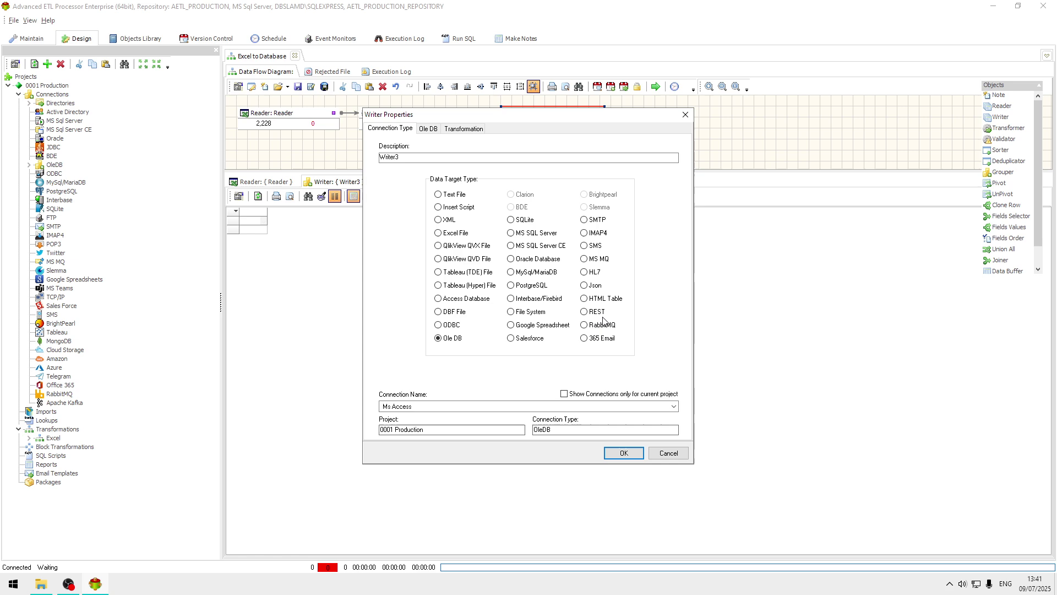
Try ODBC, SQLite, MS SQL Server and Oracle Database as the Writer's data target type, and discard the changes
{"action": "left_click", "coordinate": [451, 325]}
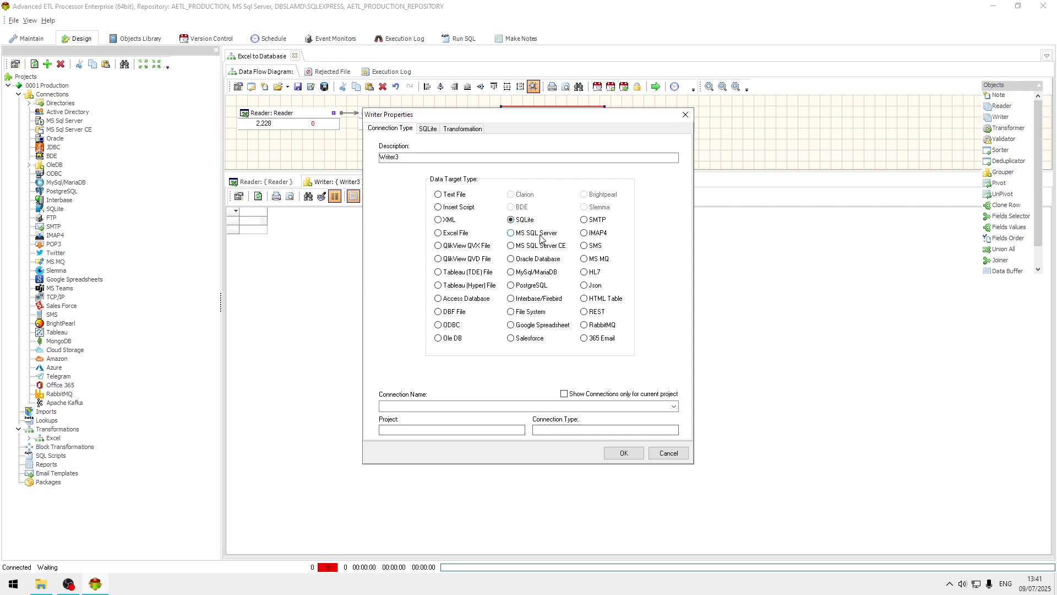
{"action": "left_click", "coordinate": [540, 236]}
{"action": "left_click", "coordinate": [542, 260]}
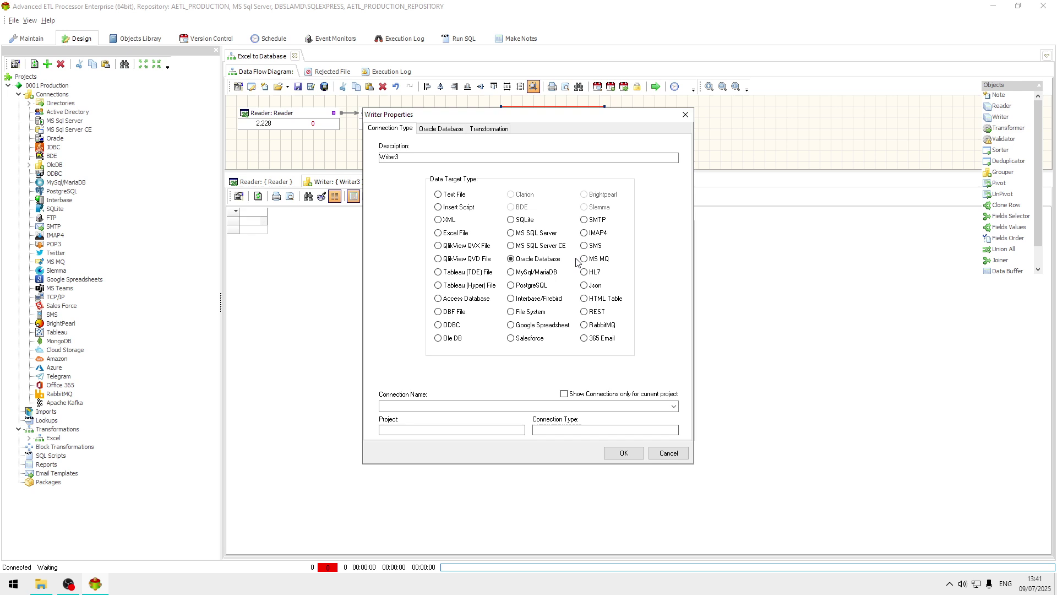
{"action": "left_click", "coordinate": [668, 453]}
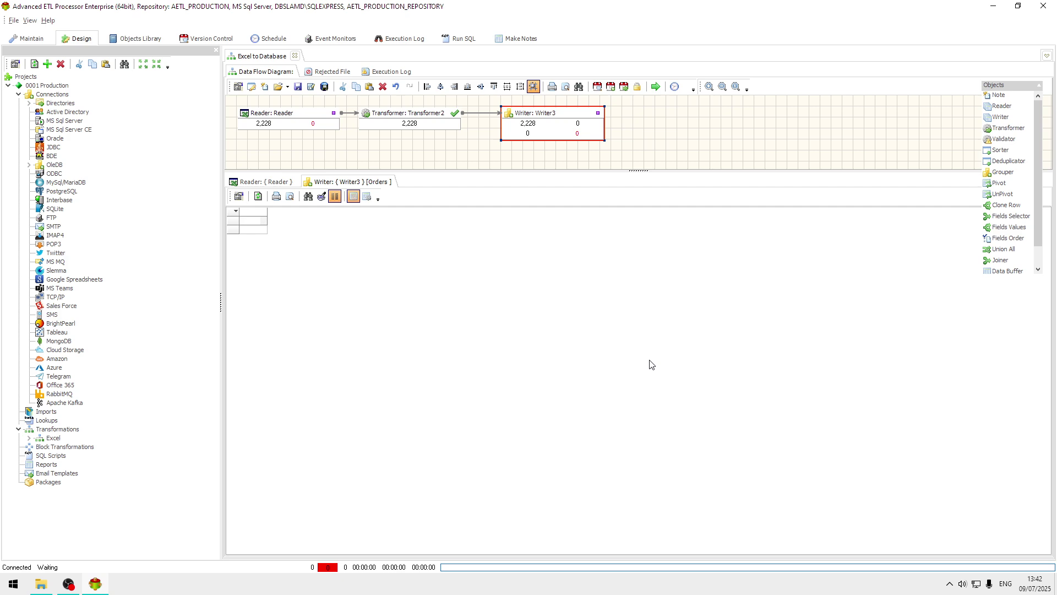